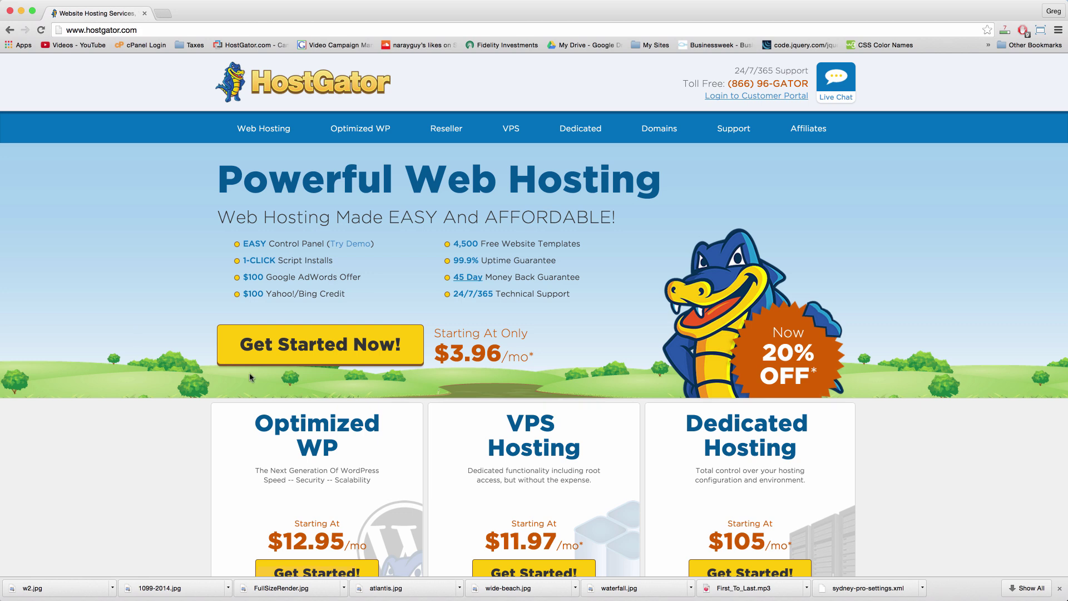
Step: Scroll through the hosting offers on the HostGator home page
scroll(457, 451, "down", 1)
scroll(456, 450, "down", 2)
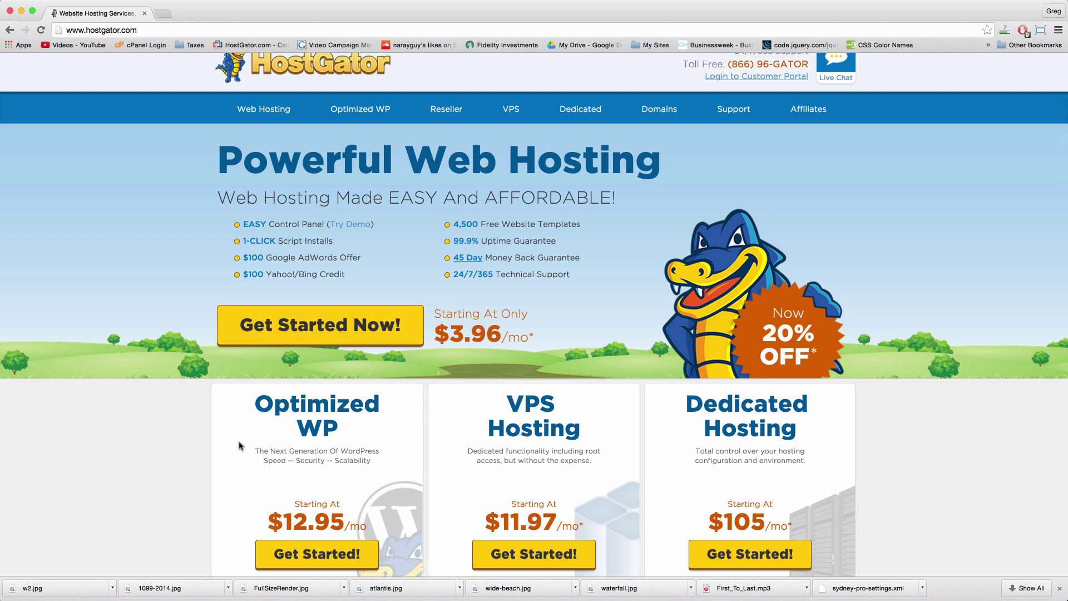
scroll(349, 491, "down", 5)
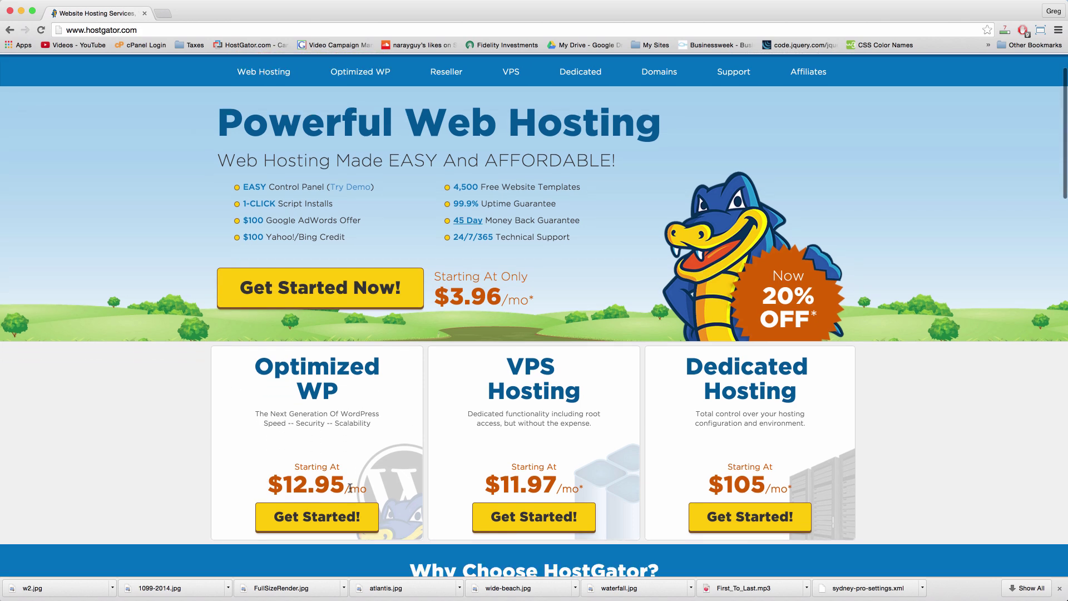
scroll(349, 491, "up", 6)
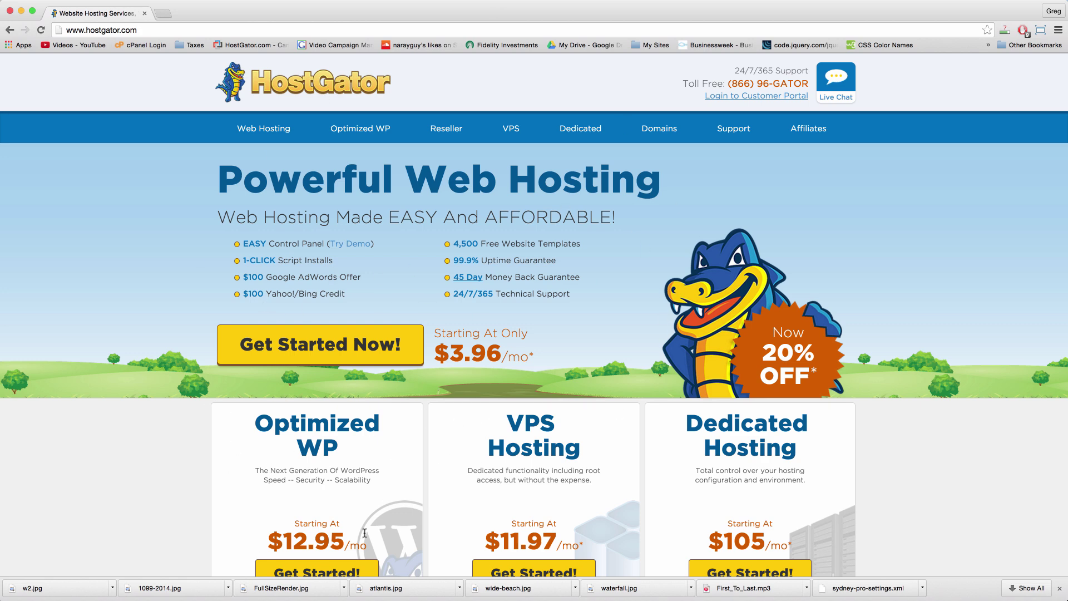
scroll(417, 391, "down", 5)
scroll(417, 392, "up", 5)
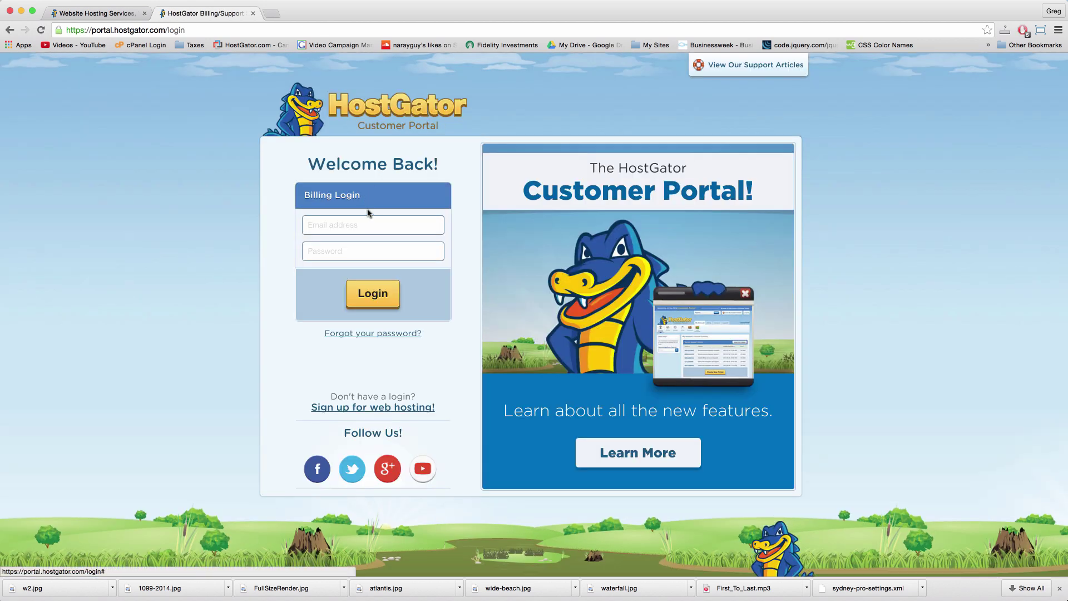
Step: Enter the account e-mail and password in Billing Login, then open the cPanel login page
left_click(375, 226)
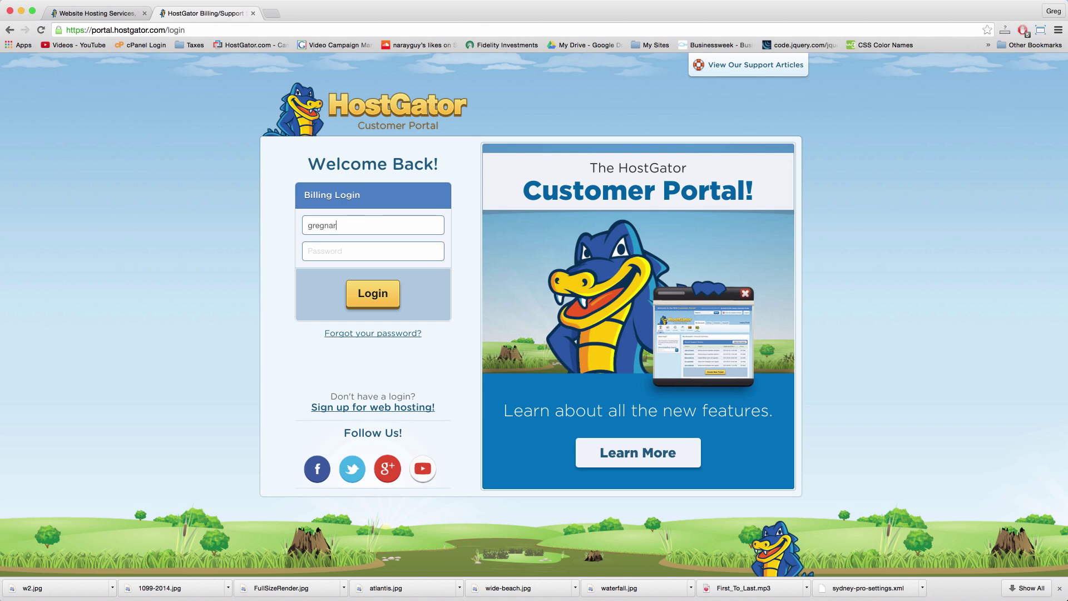
key("Tab")
type("••")
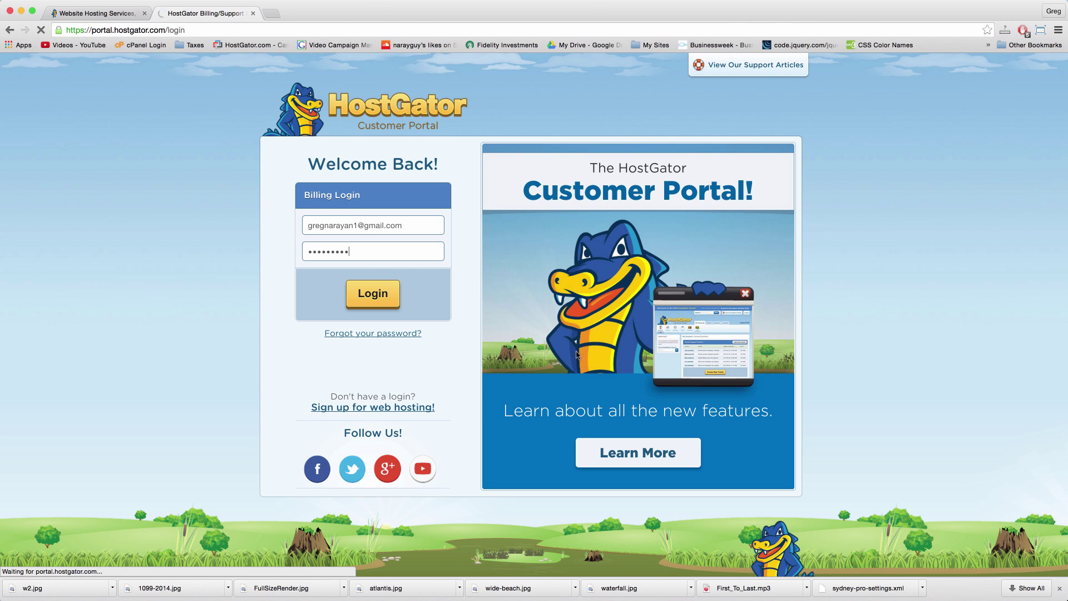
left_click(271, 13)
left_click(145, 45)
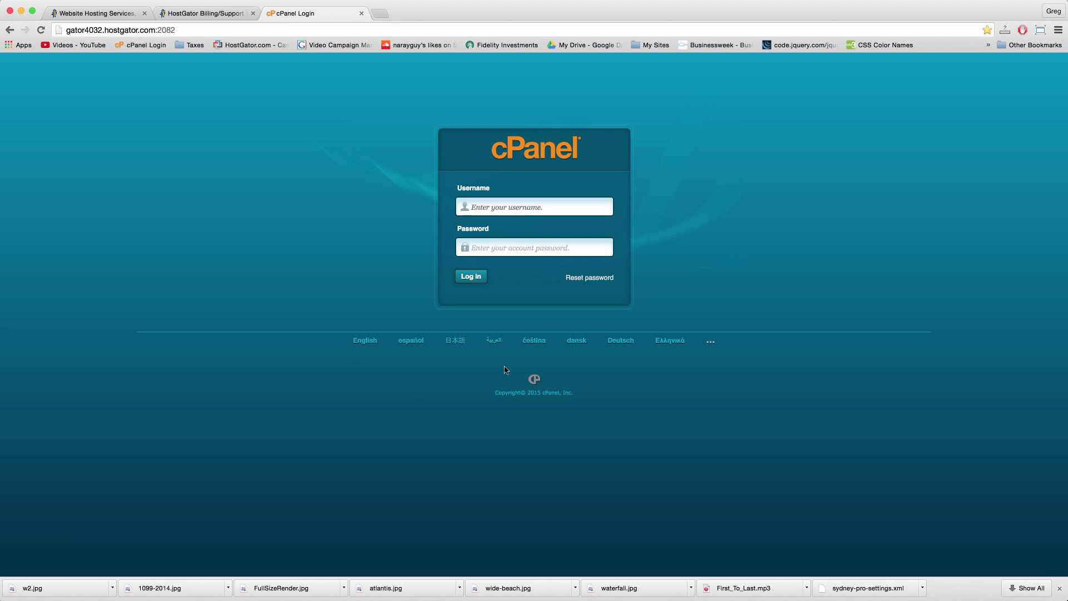
Step: Close the cPanel login tab to return to the signed-in Customer Portal
left_click(363, 13)
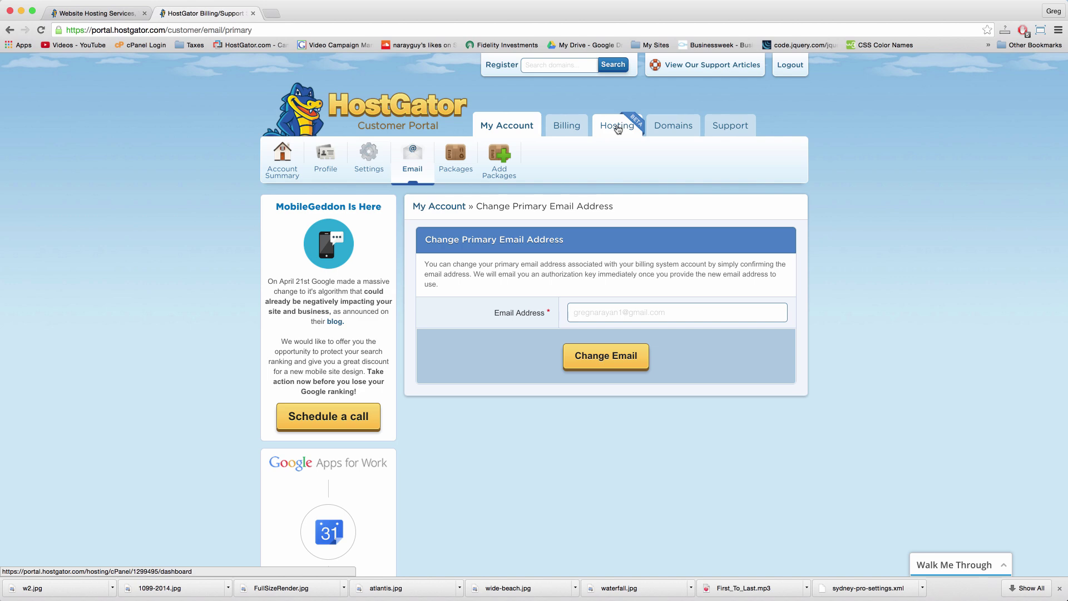
Step: Open the honestcollege.com Hosting dashboard and scroll through its special offers and popular links
left_click(618, 129)
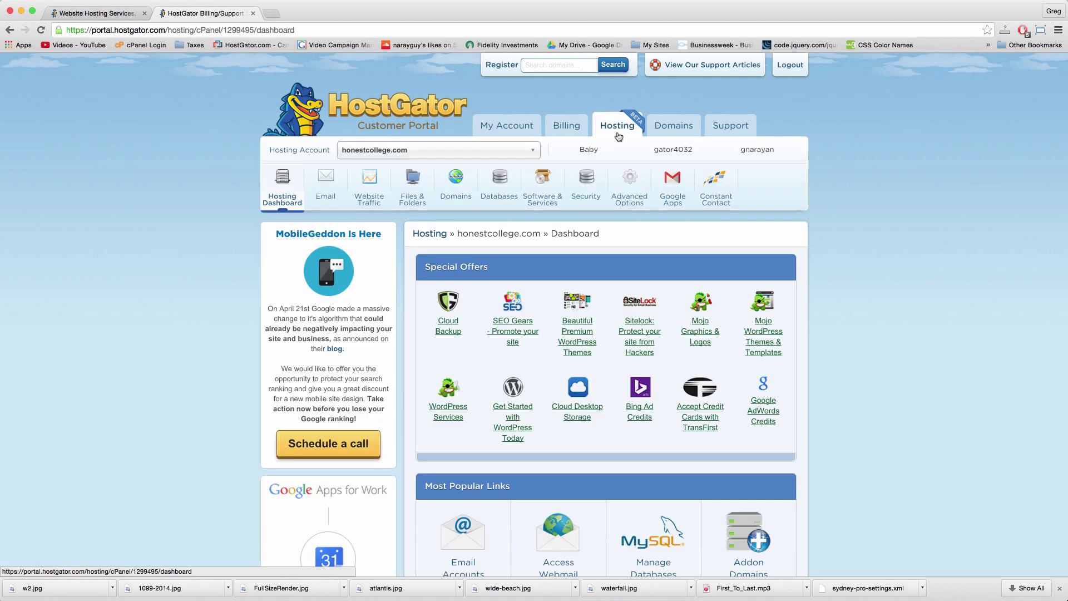
scroll(459, 228, "down", 3)
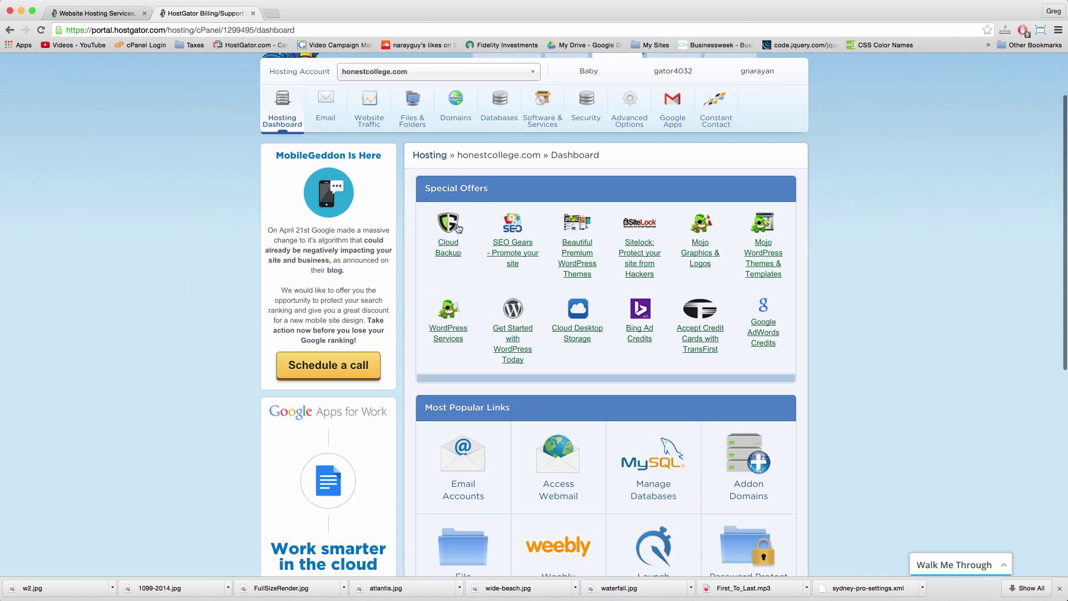
scroll(459, 229, "down", 5)
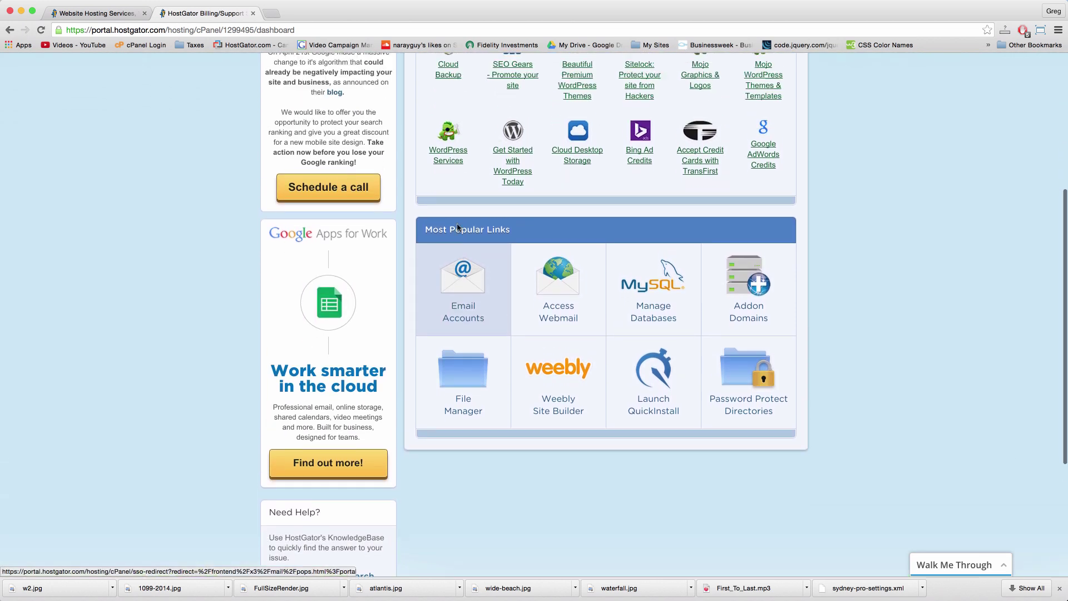
scroll(457, 227, "up", 7)
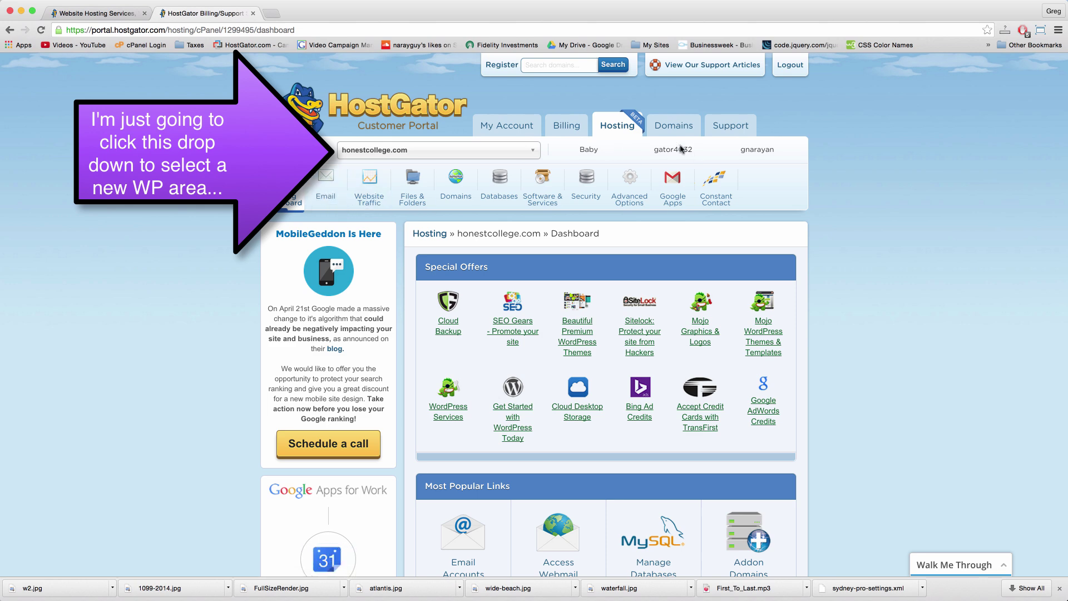
left_click(611, 127)
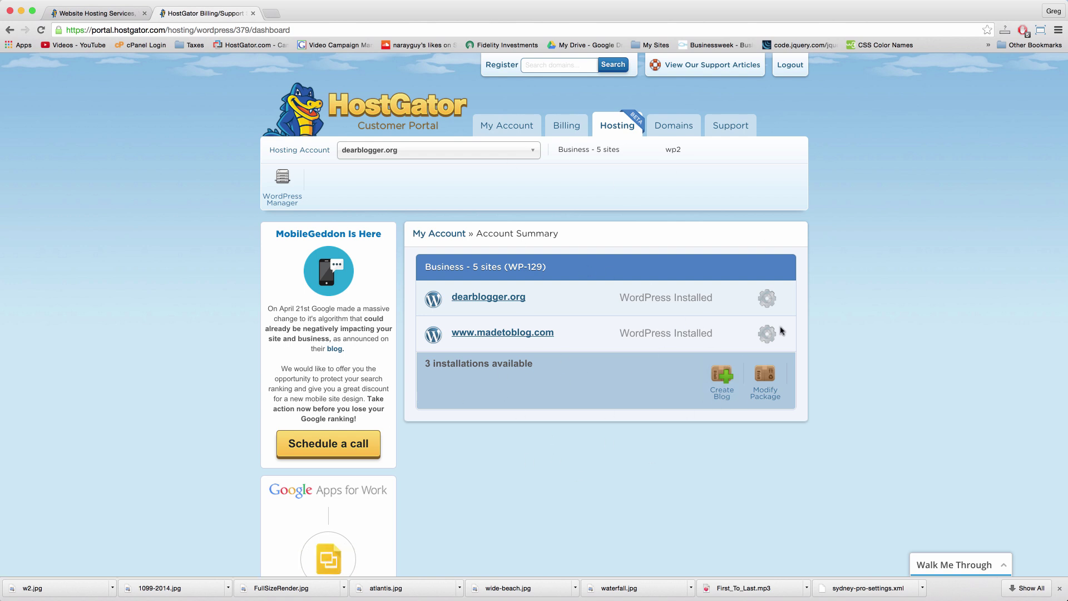
left_click(767, 335)
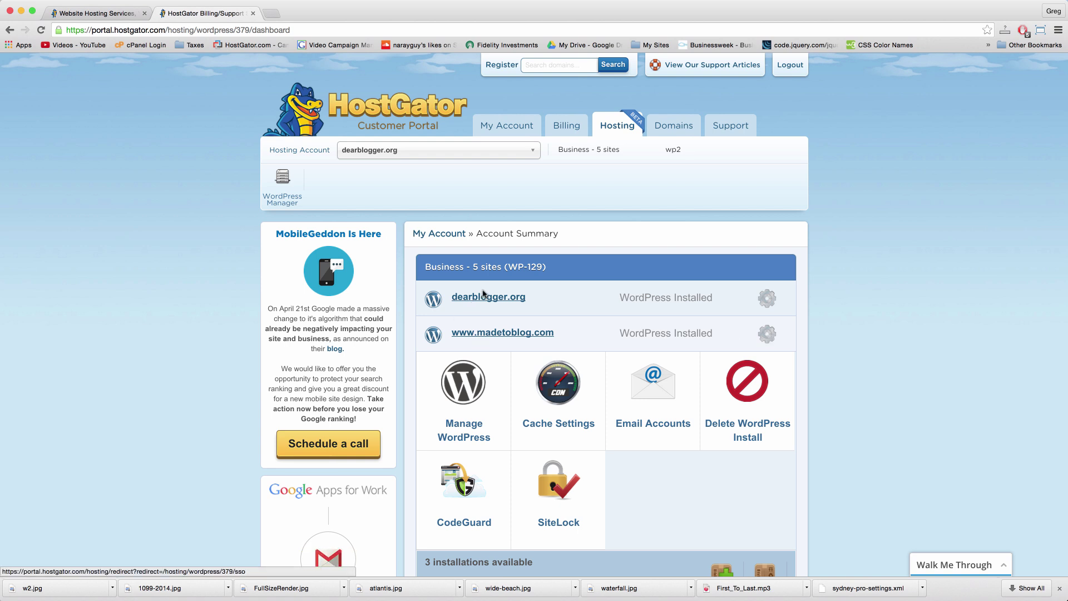
scroll(556, 334, "down", 5)
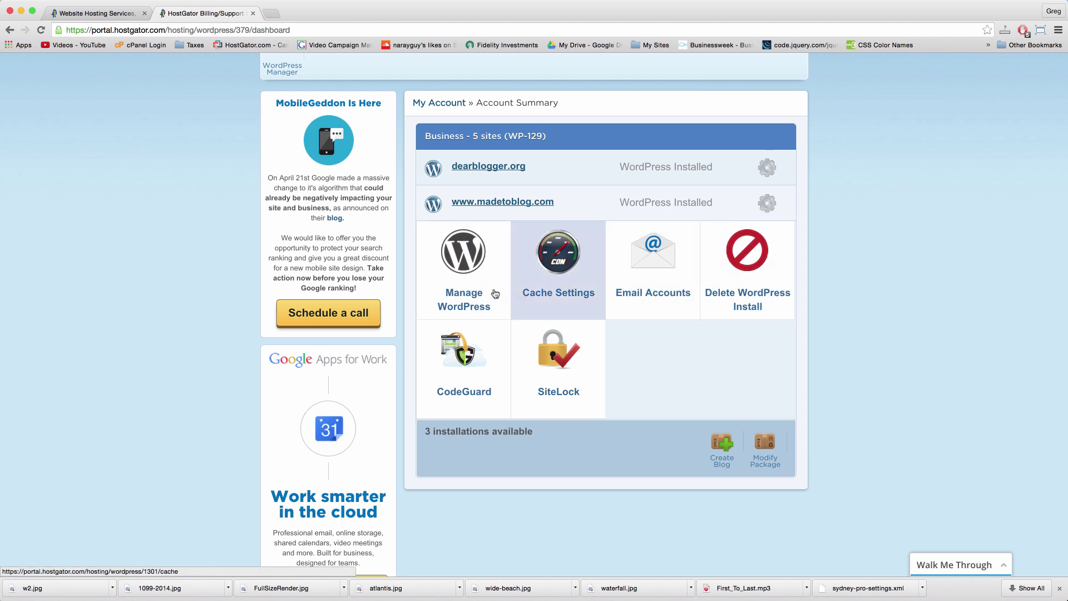
scroll(559, 267, "up", 3)
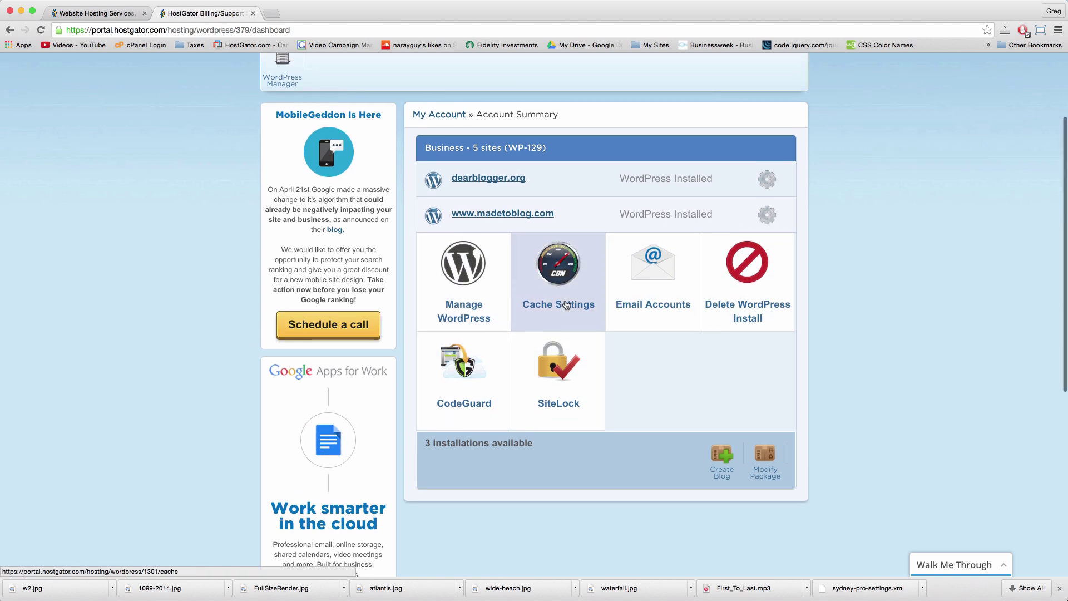
left_click(764, 276)
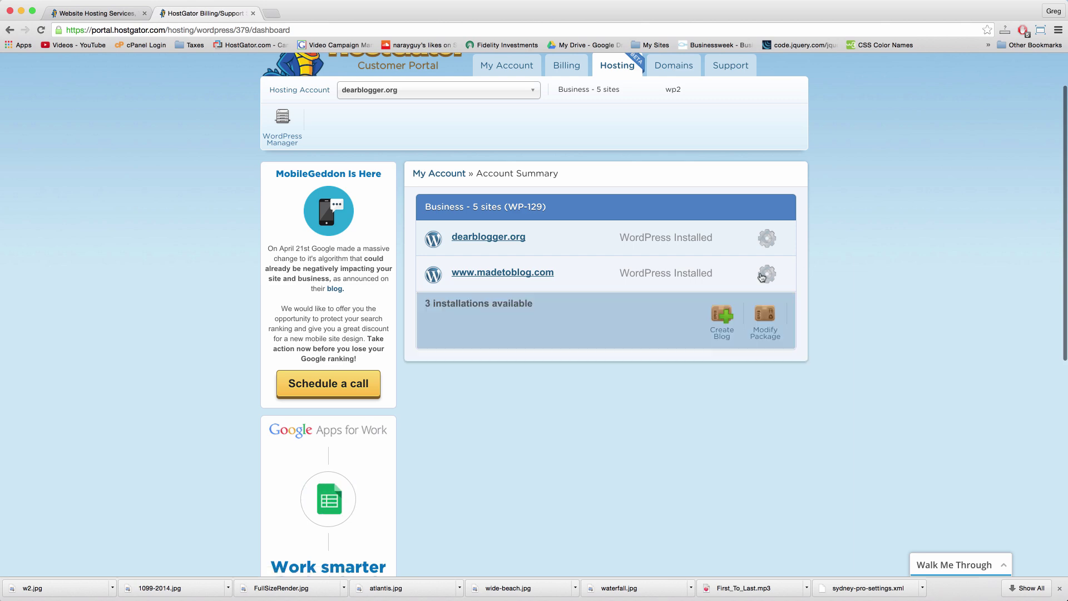
left_click(113, 17)
left_click(352, 132)
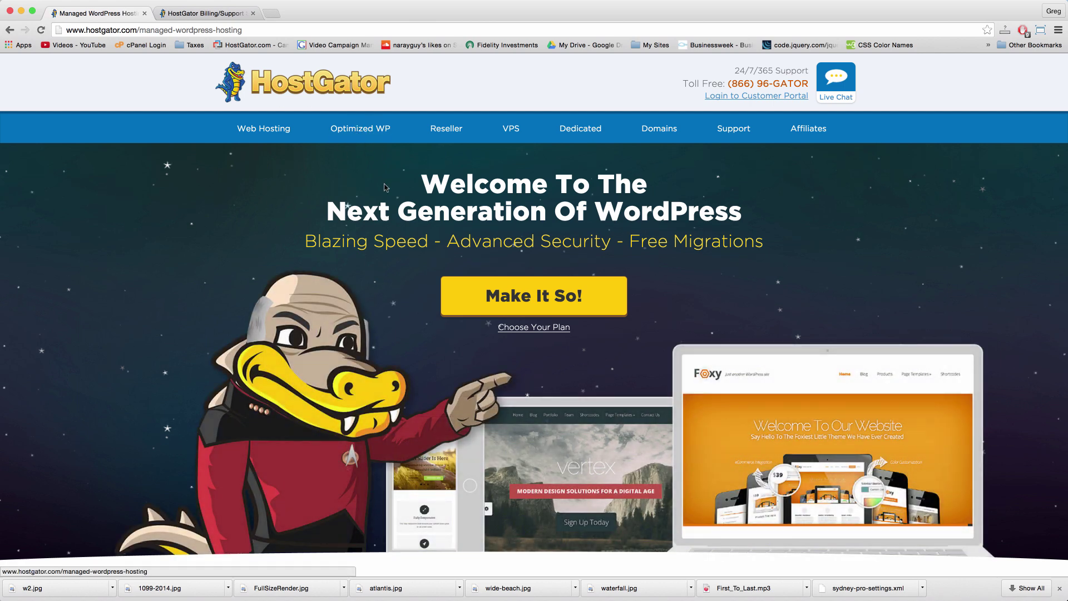
Step: Browse the shared web hosting plans on the HostGator site
left_click(268, 136)
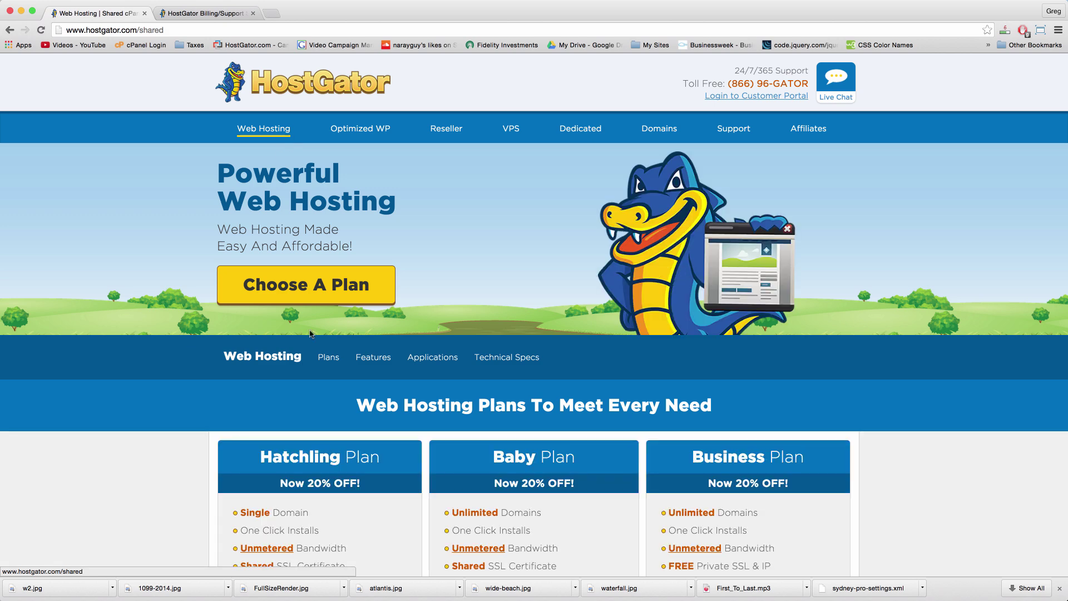
scroll(309, 334, "down", 4)
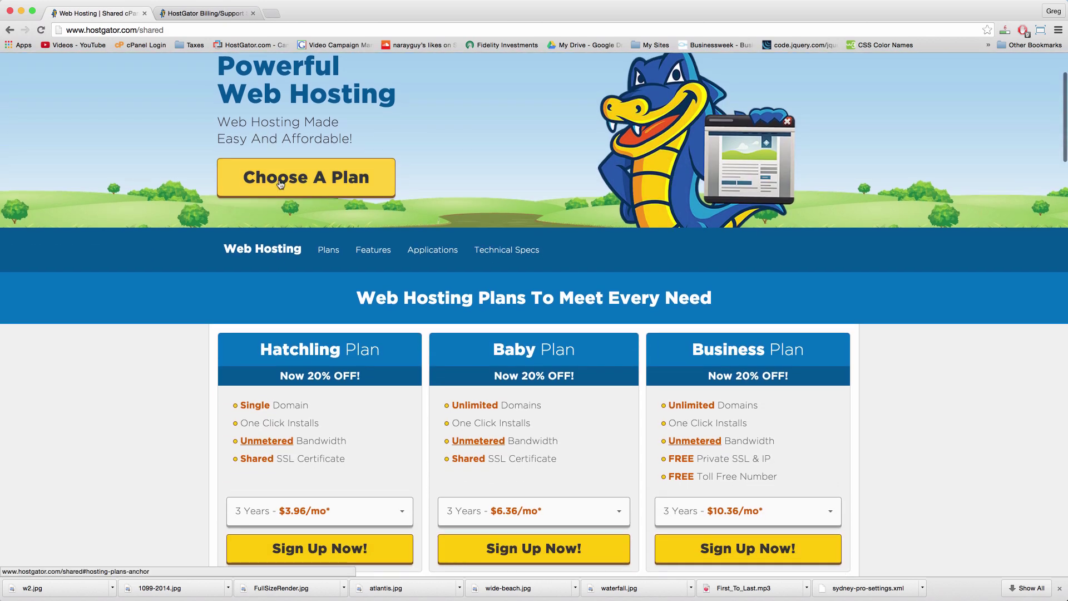
left_click(280, 184)
scroll(388, 447, "up", 8)
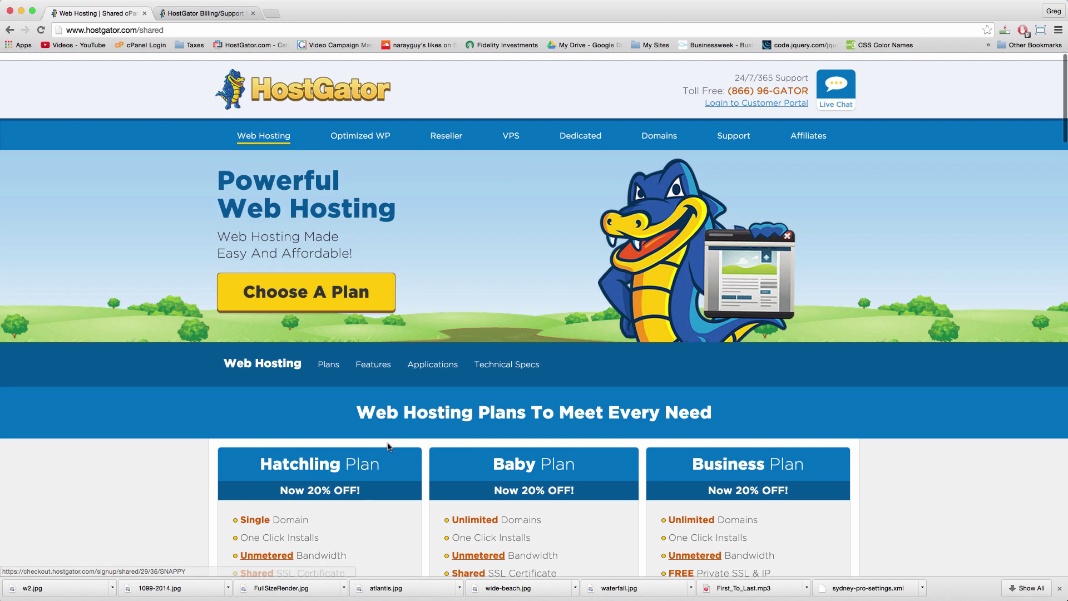
scroll(388, 446, "down", 10)
scroll(404, 329, "up", 5)
scroll(405, 329, "up", 9)
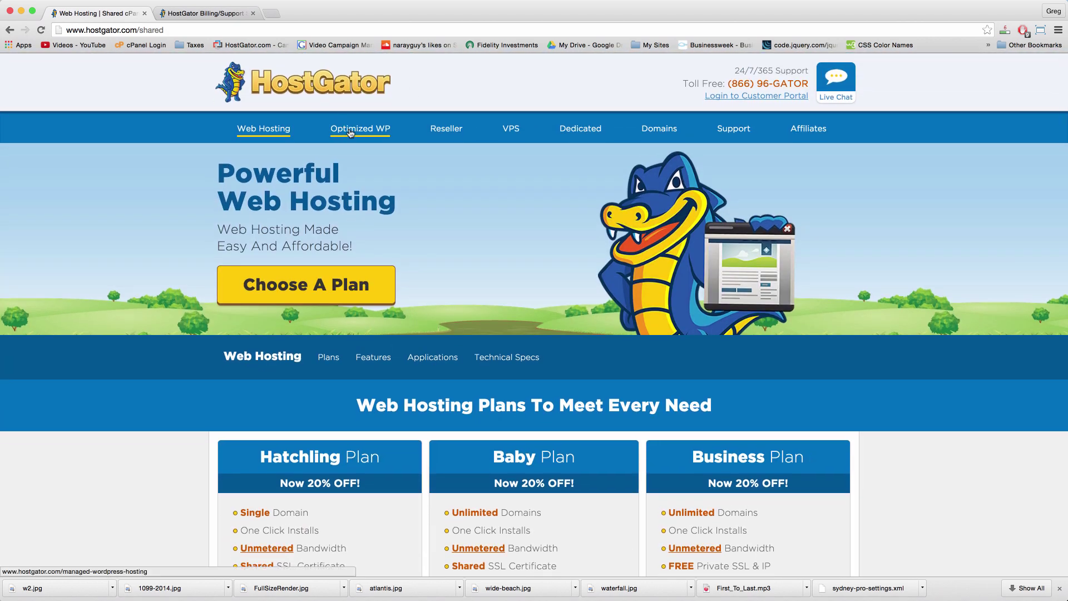
scroll(352, 133, "down", 3)
scroll(279, 111, "up", 3)
Step: Go back to the home page and scroll through the Optimized WP managed WordPress plans
left_click(268, 87)
scroll(280, 482, "down", 5)
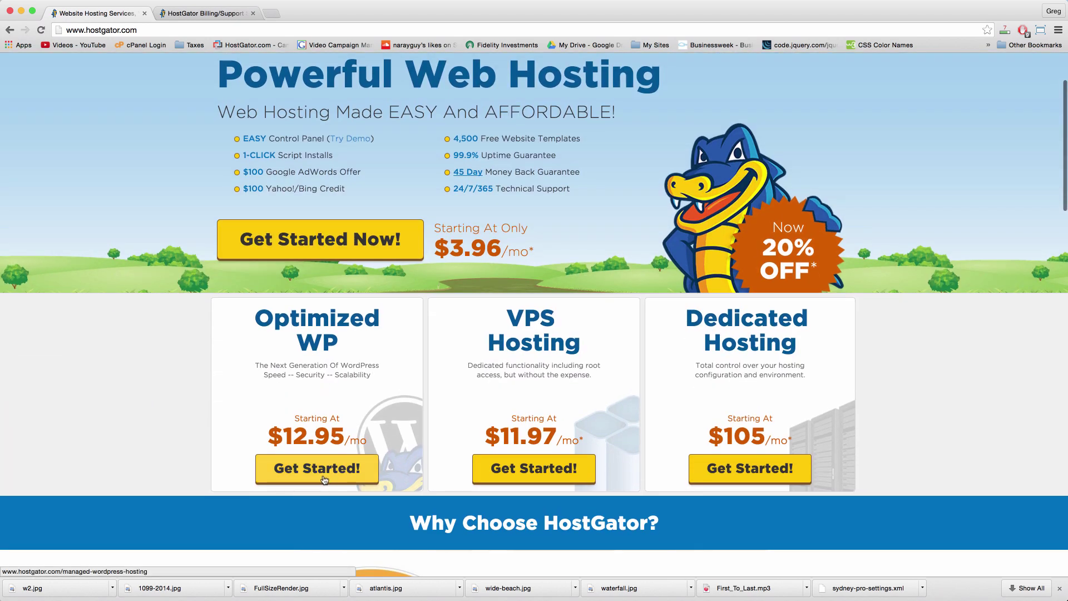
left_click(280, 479)
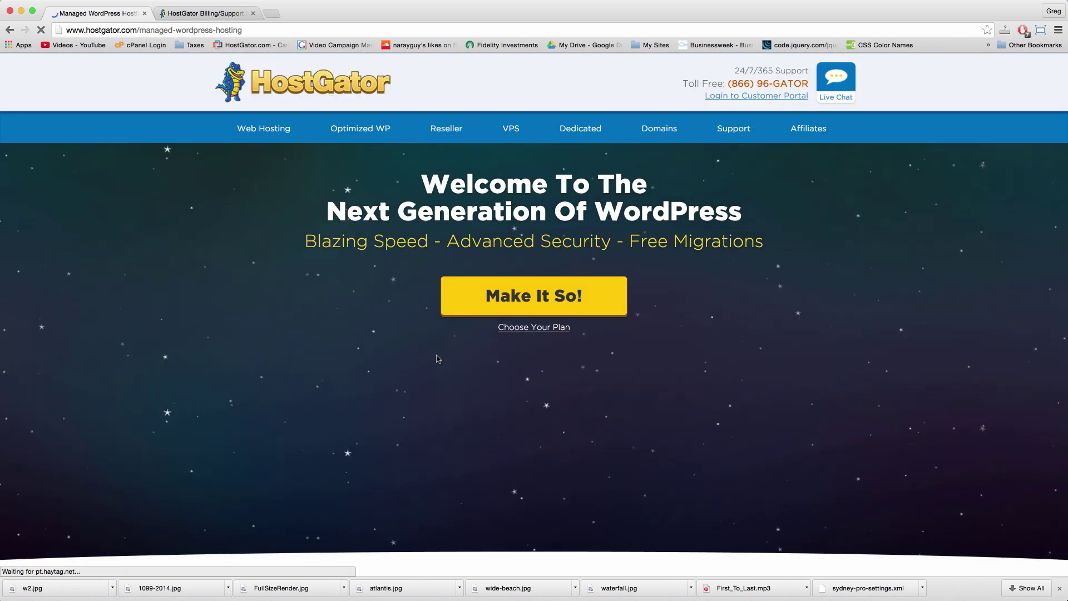
scroll(591, 325, "down", 10)
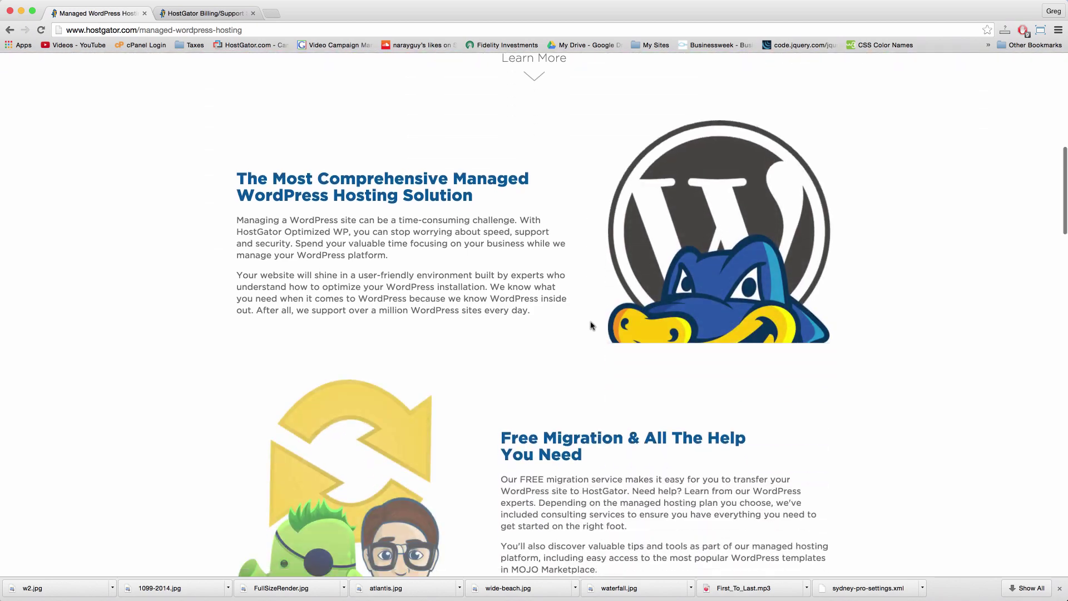
scroll(590, 325, "up", 7)
left_click(529, 469)
scroll(440, 401, "down", 10)
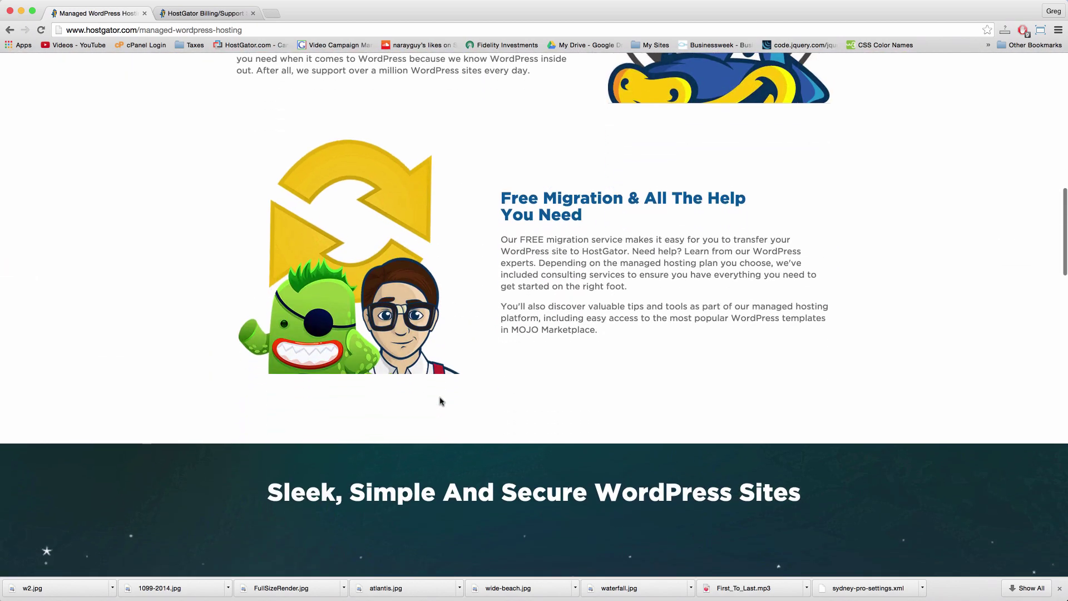
scroll(440, 400, "down", 3)
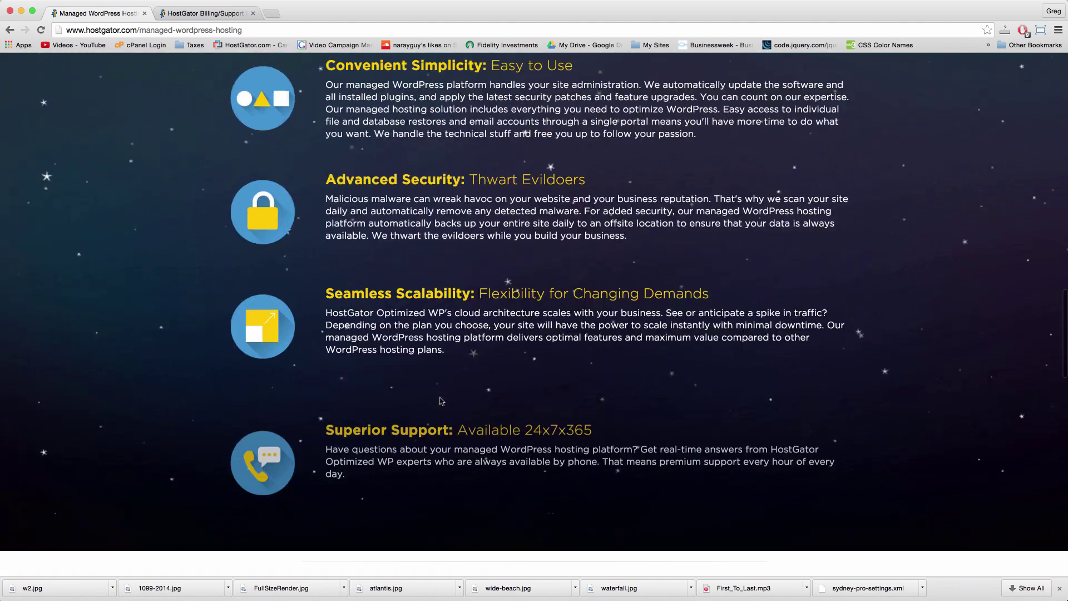
scroll(442, 401, "down", 3)
scroll(441, 401, "up", 8)
scroll(441, 400, "down", 2)
scroll(440, 401, "down", 5)
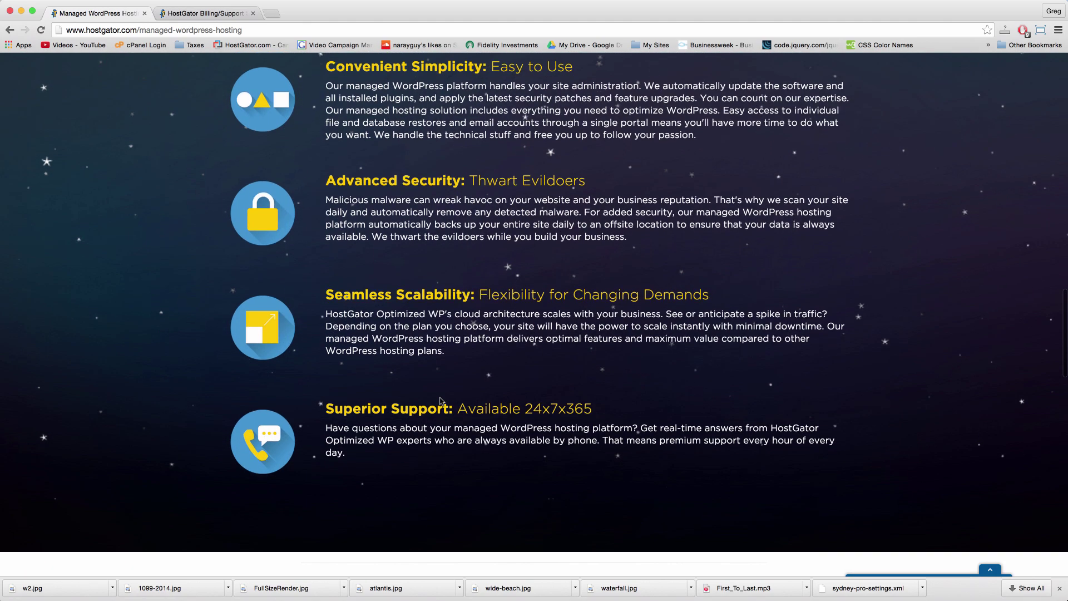
scroll(440, 401, "down", 10)
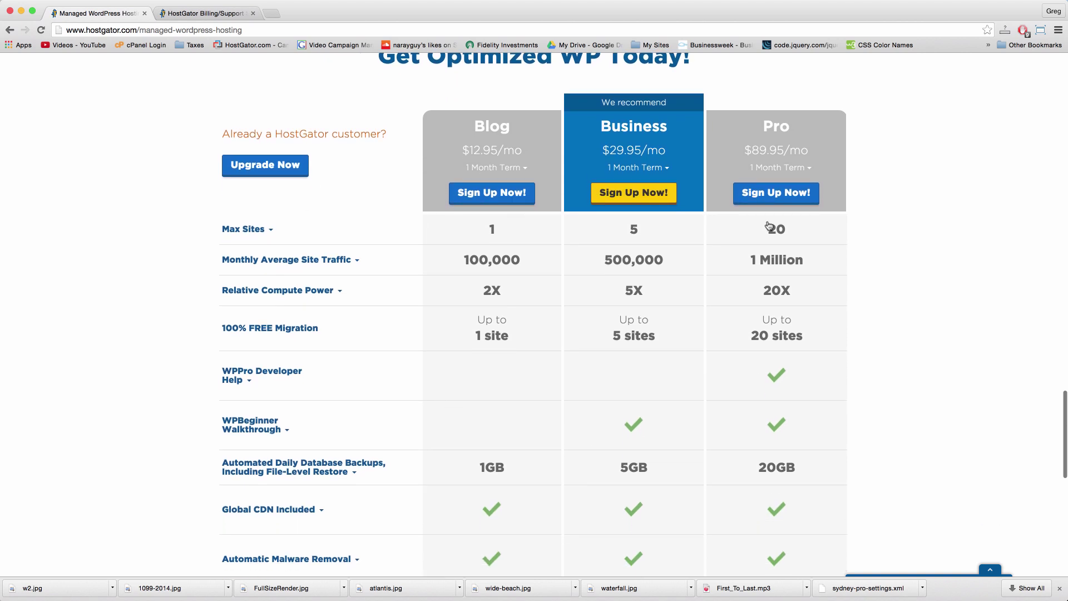
scroll(604, 126, "up", 1)
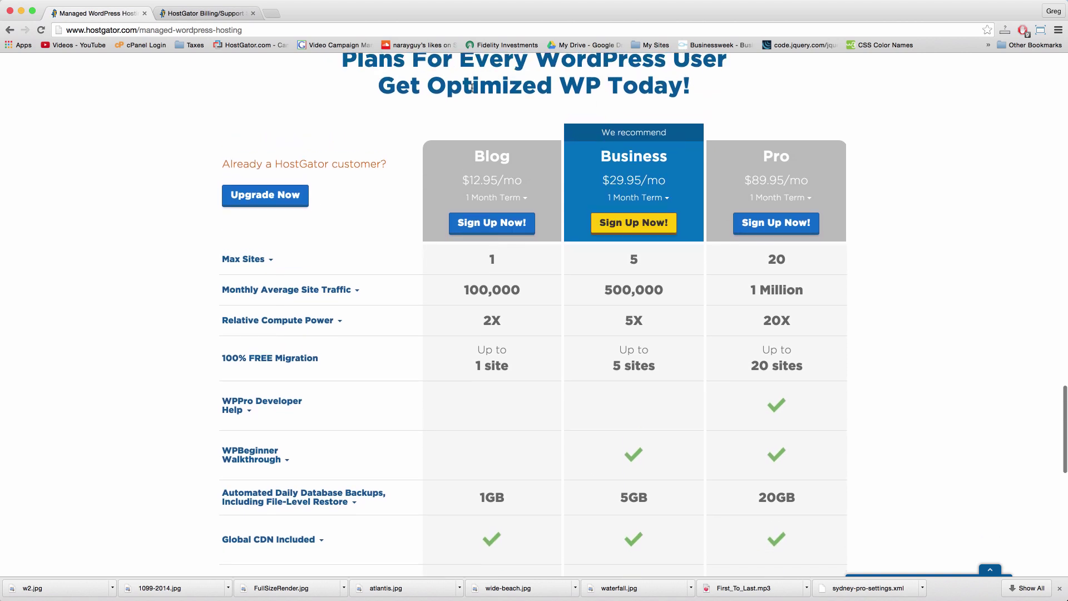
scroll(473, 89, "up", 1)
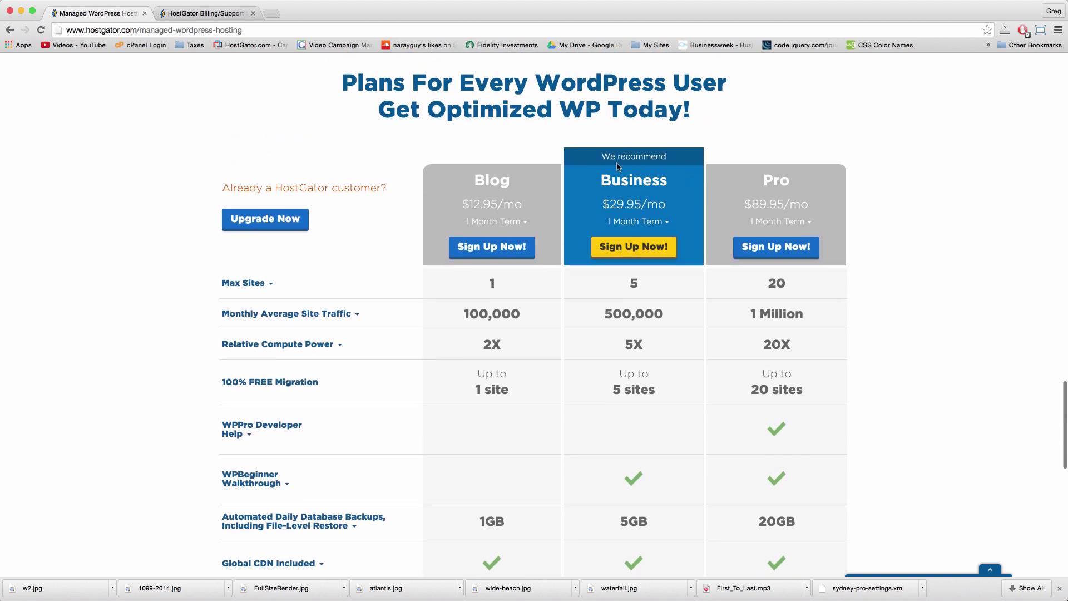
scroll(645, 281, "down", 4)
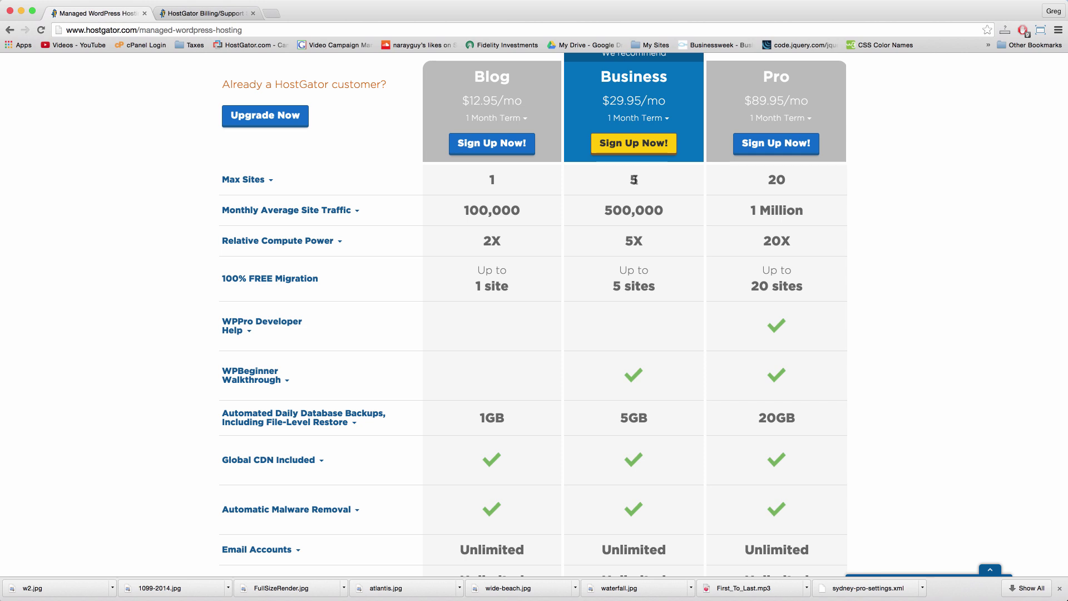
Step: Highlight the Business plan's 5 max sites and its $29.95/mo price
triple_click(634, 179)
double_click(634, 179)
scroll(646, 180, "up", 4)
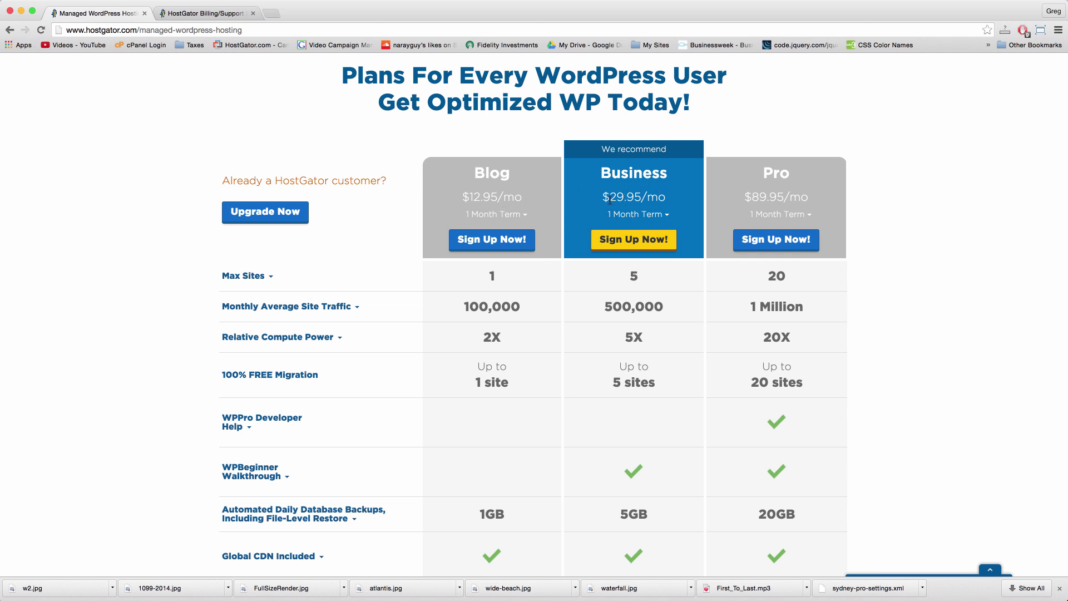
double_click(634, 197)
double_click(655, 197)
Step: Expand the plans' Email Accounts and Storage Space details, then start a new WordPress blog in the portal
left_click(232, 12)
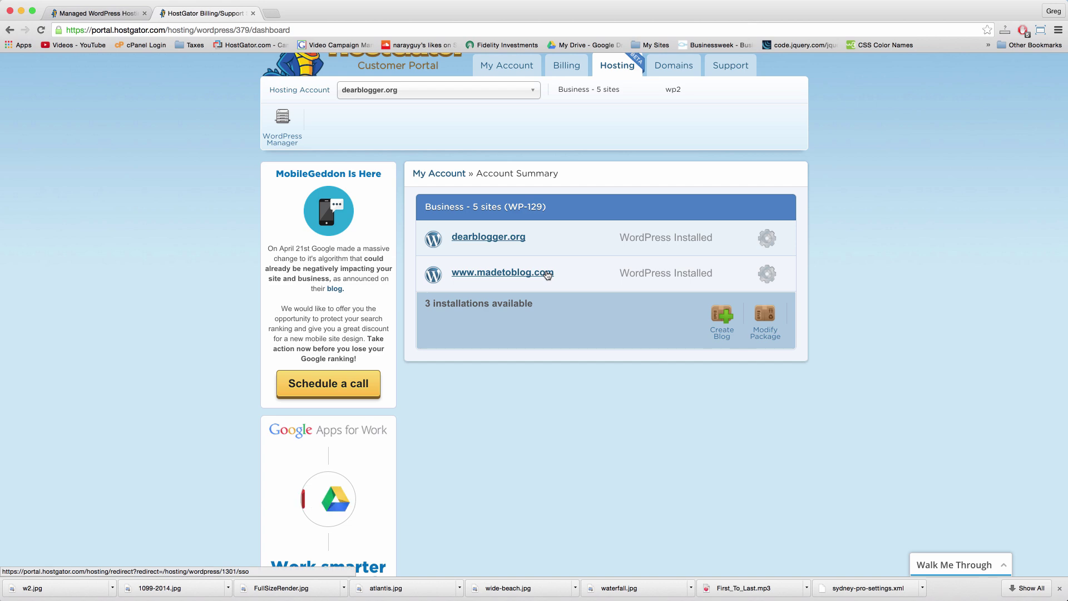
scroll(544, 273, "up", 2)
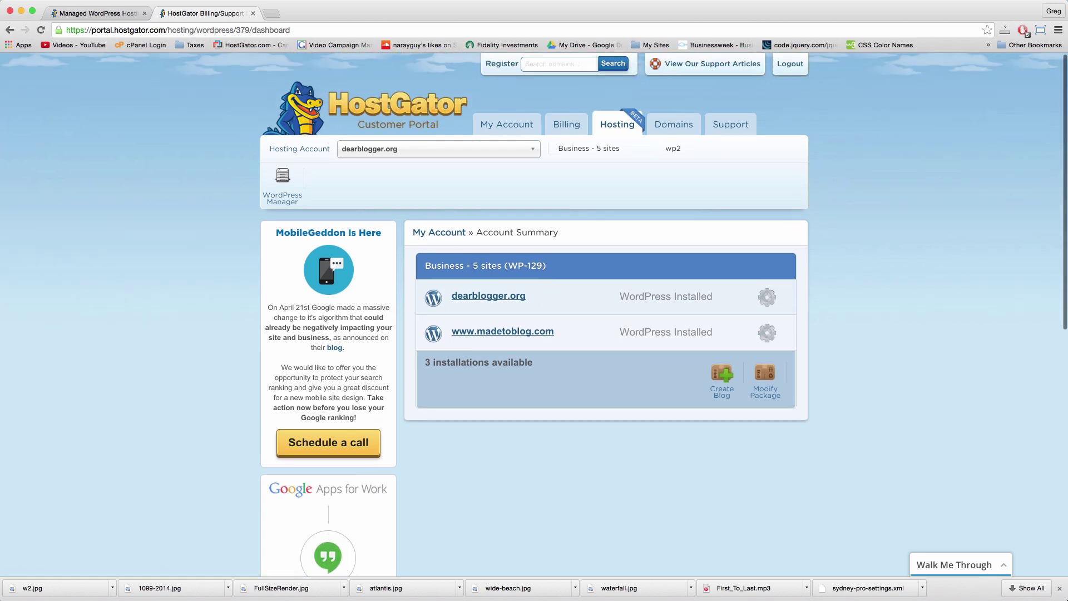
left_click(100, 12)
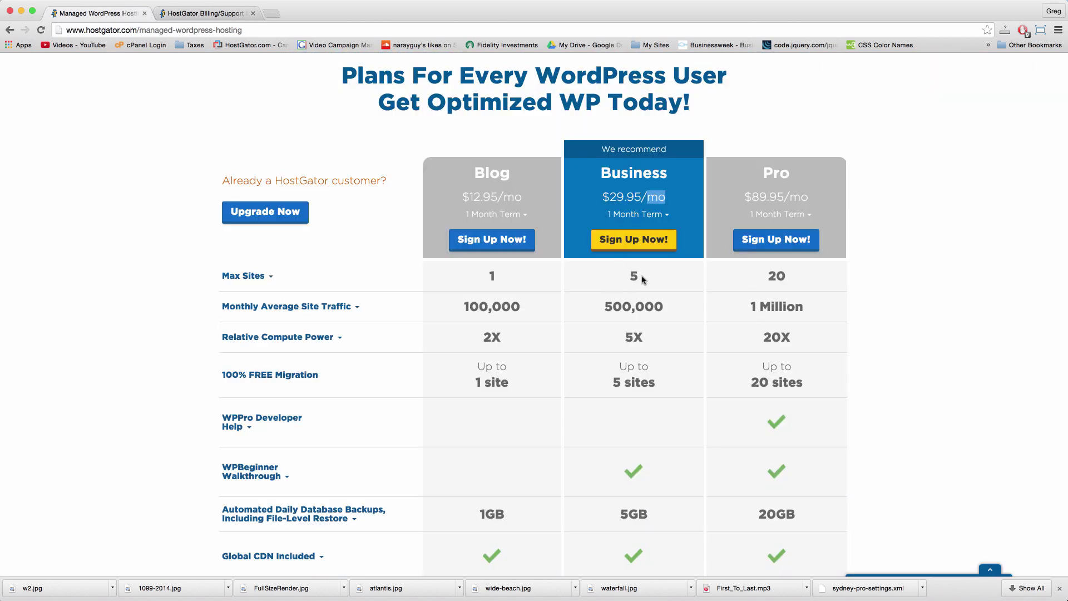
scroll(637, 272, "down", 9)
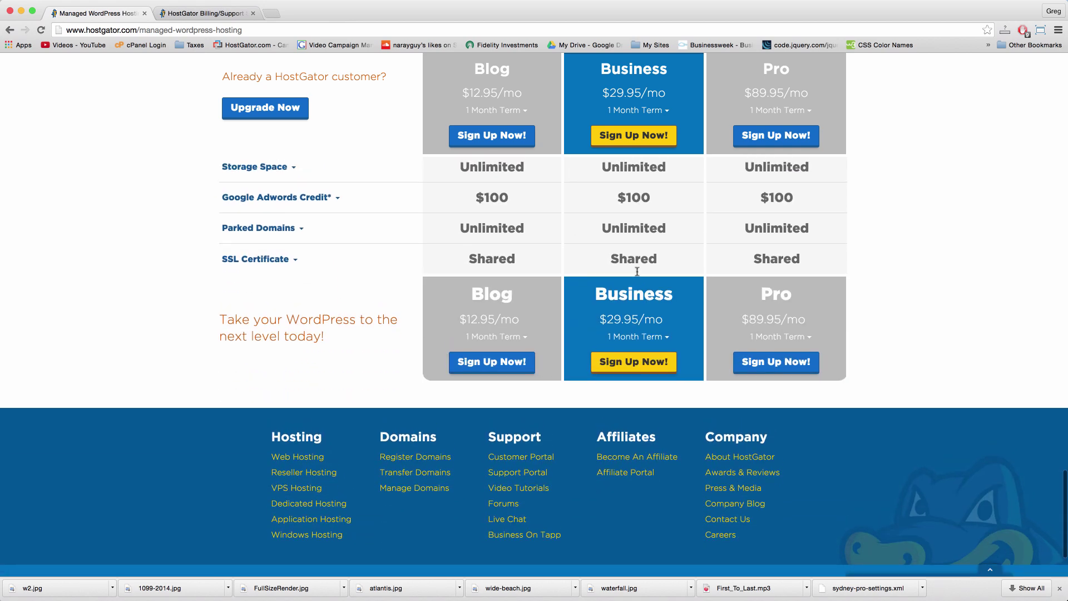
scroll(638, 273, "up", 4)
scroll(637, 274, "up", 2)
scroll(637, 274, "down", 1)
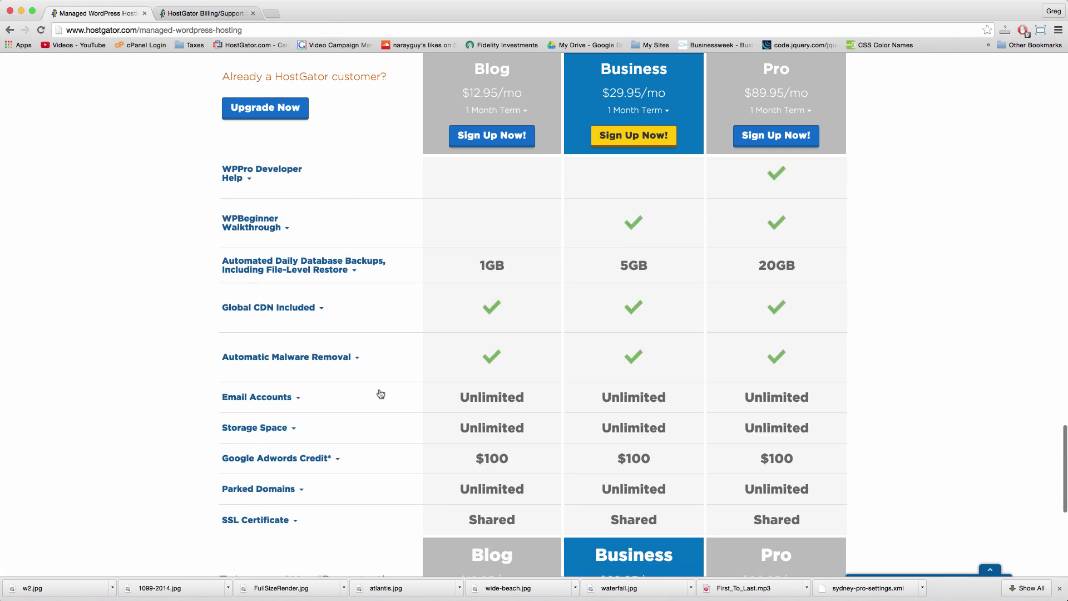
left_click(299, 397)
left_click(293, 460)
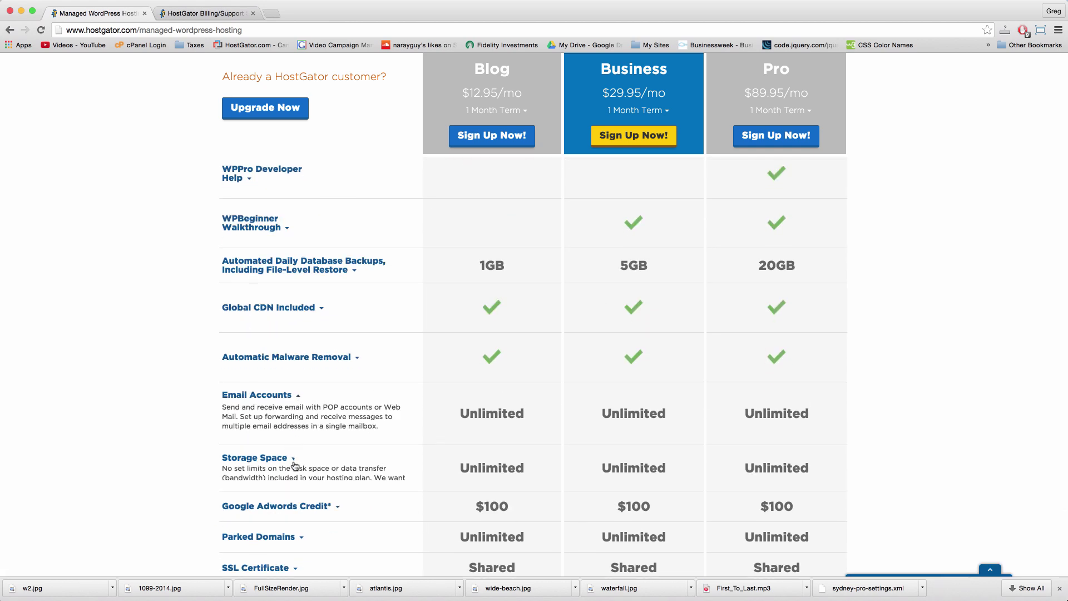
left_click(171, 6)
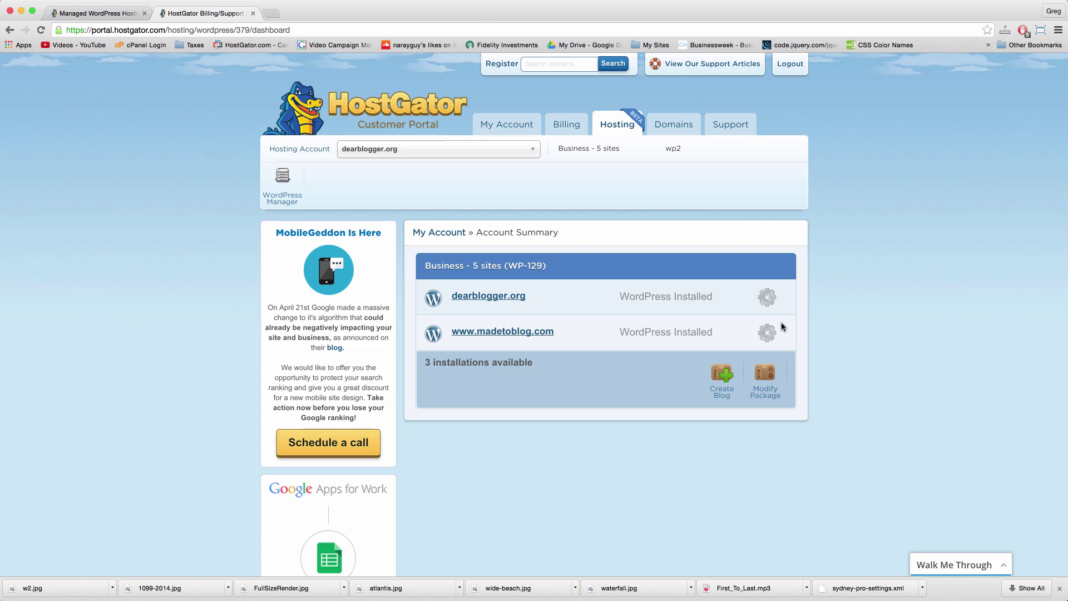
left_click(723, 383)
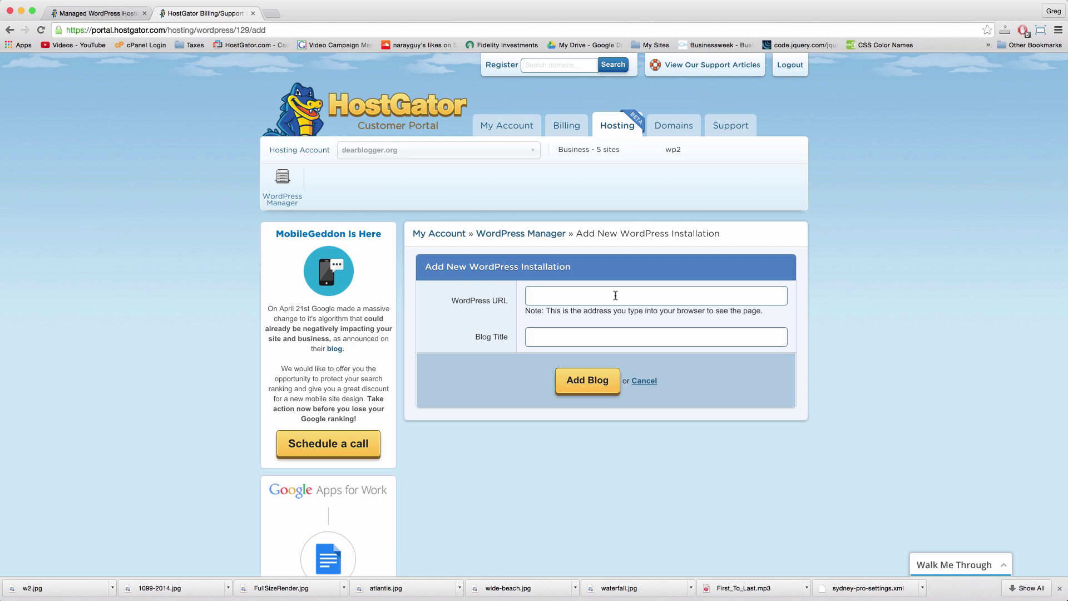
type("htt")
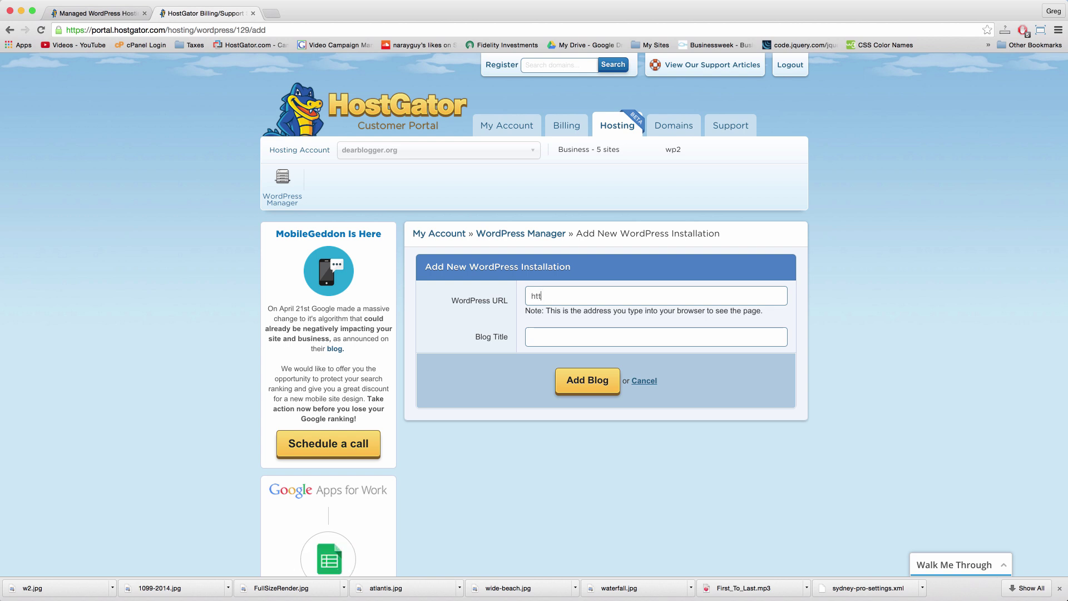
type("P:://www")
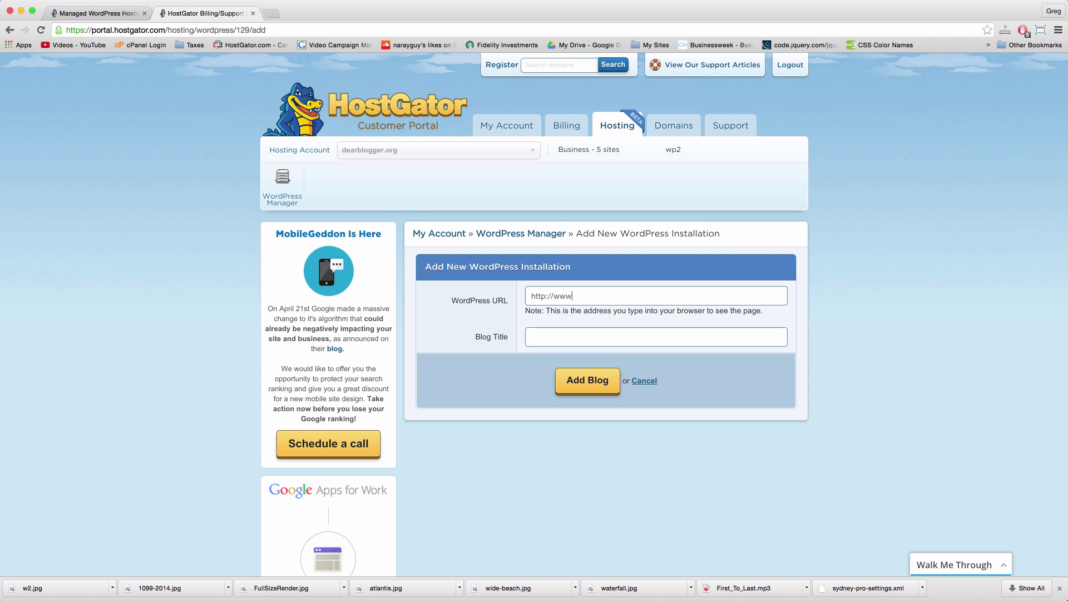
type(".narayguy.com")
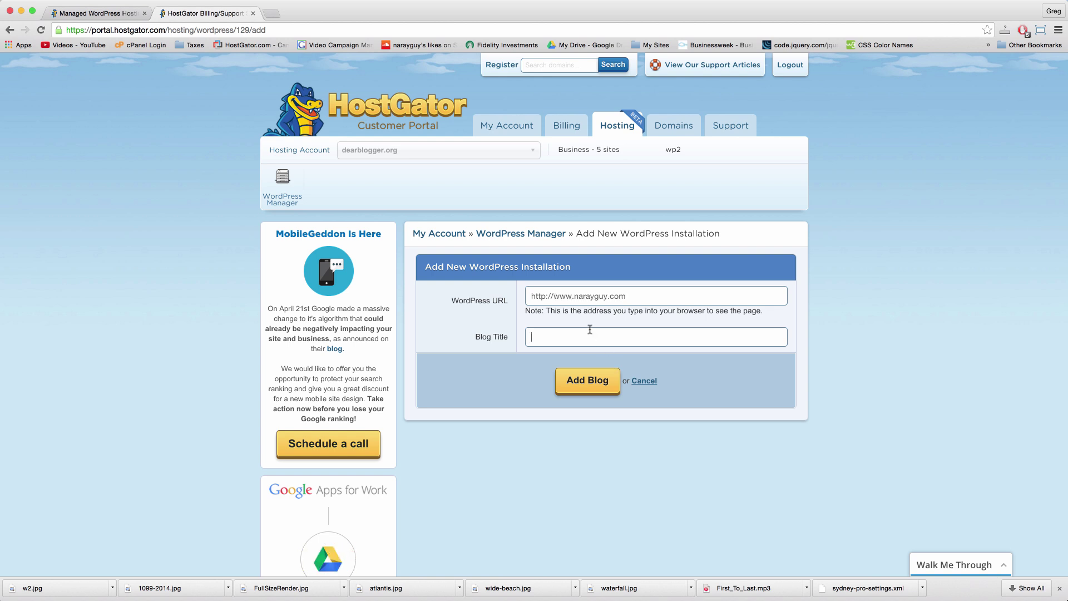
type("Narayguy")
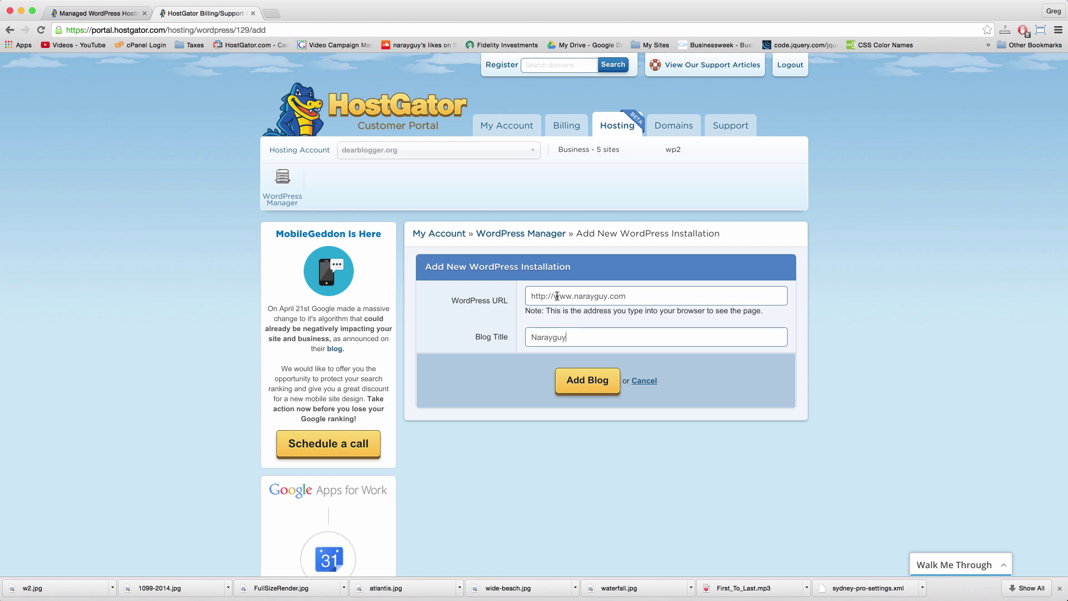
left_click_drag(555, 296, 519, 295)
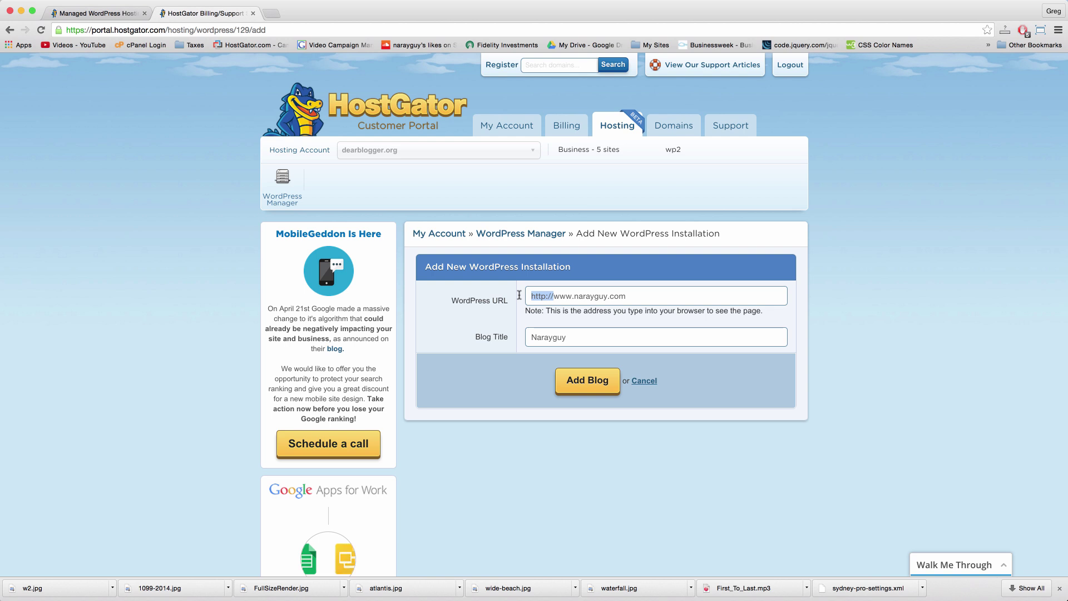
left_click(591, 393)
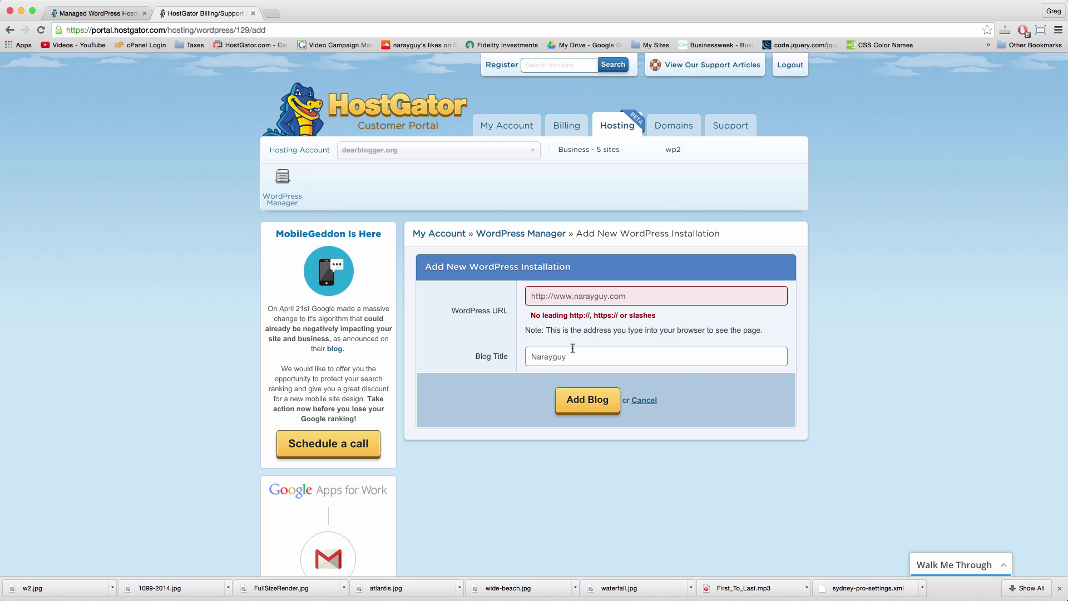
left_click_drag(555, 296, 532, 298)
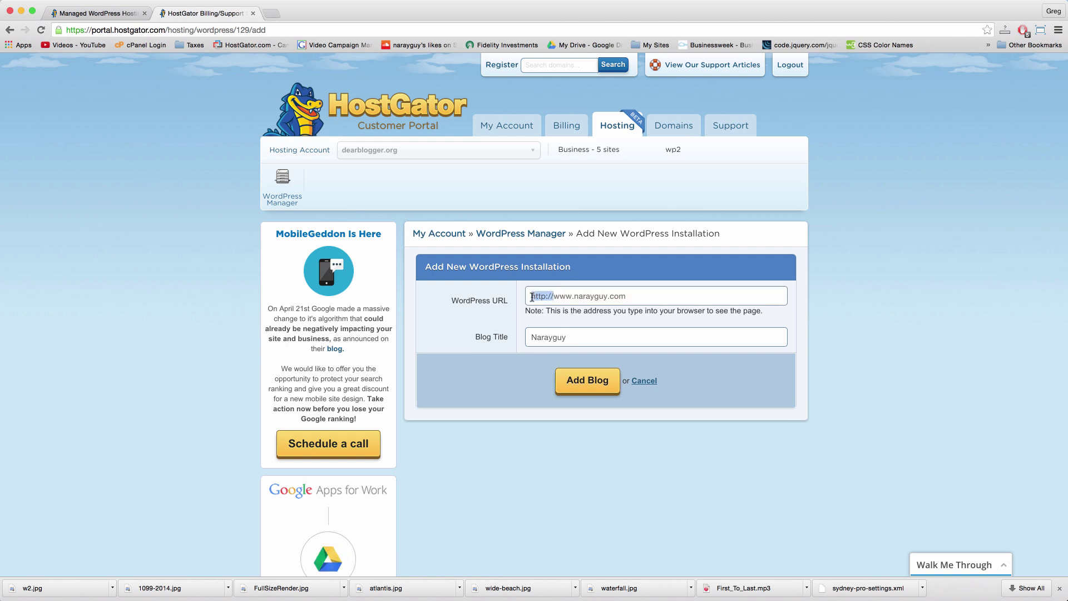
key("BackSpace")
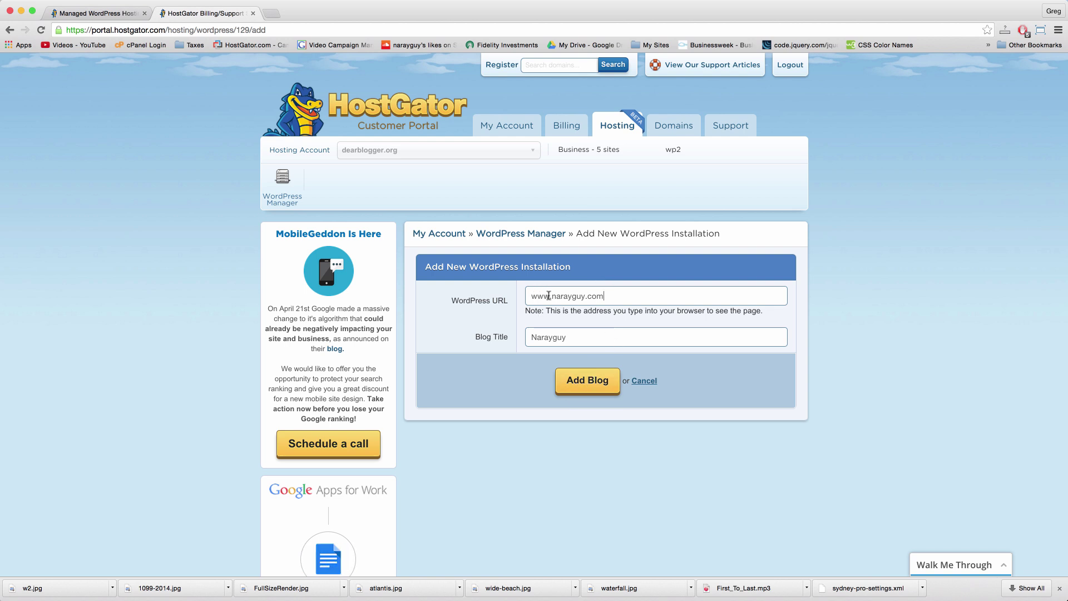
left_click_drag(552, 297, 520, 296)
key("BackSpace")
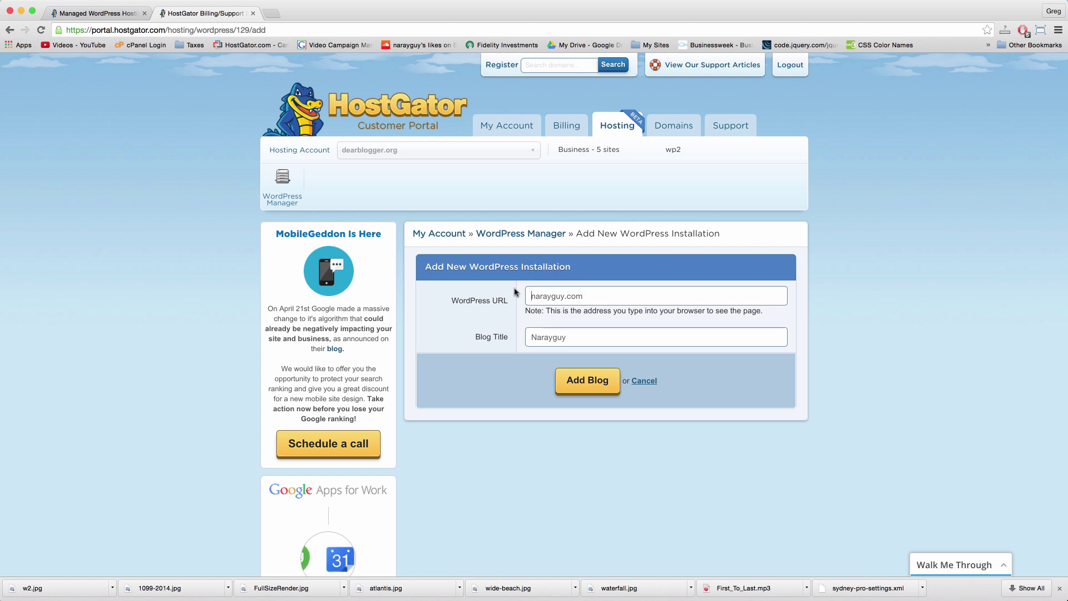
left_click(528, 296)
type("www.")
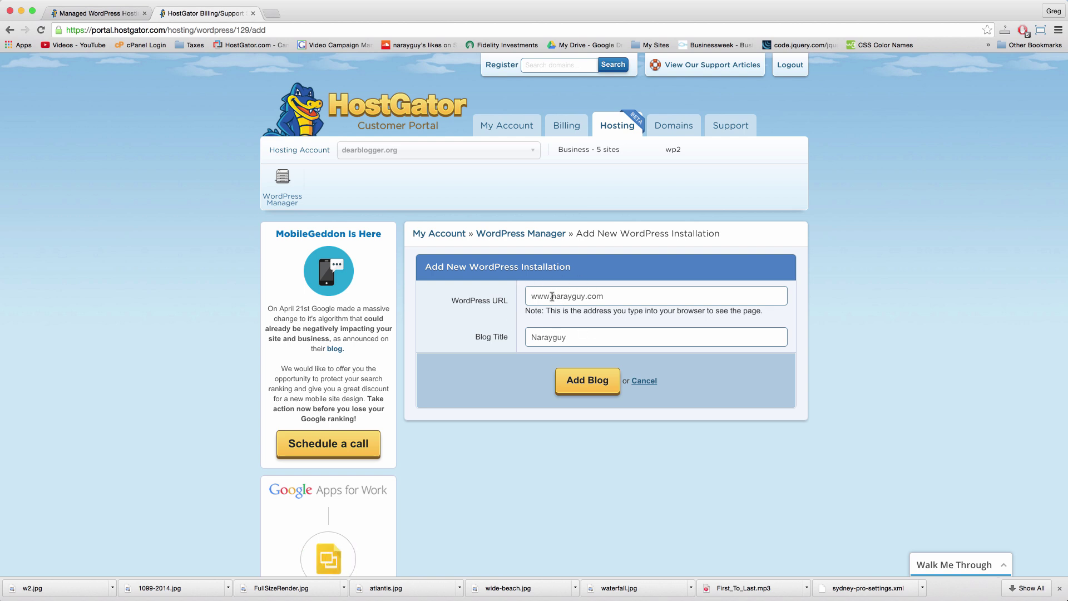
left_click_drag(552, 296, 528, 297)
left_click(611, 298)
left_click(564, 303)
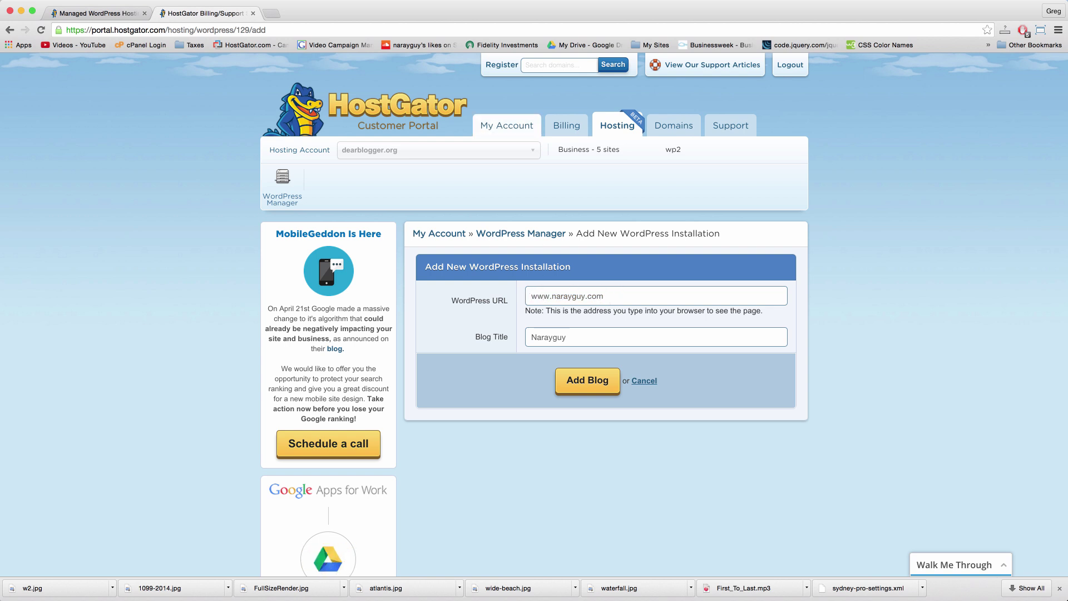
left_click(276, 14)
type("www.facebook.com")
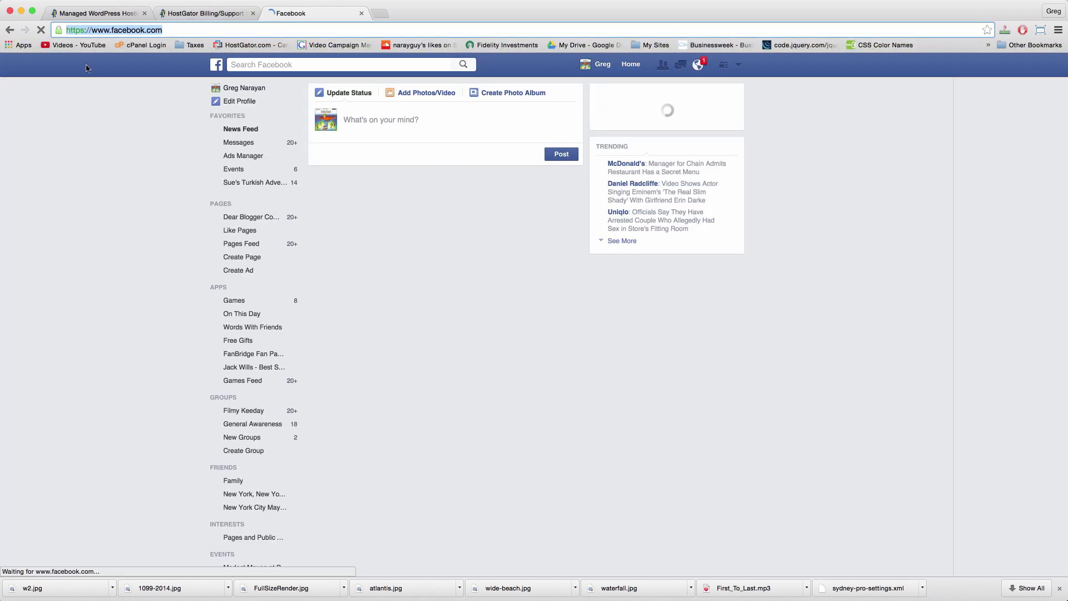
Step: Close the Facebook tab, load twitter.com in a new tab, then close it too
left_click(361, 13)
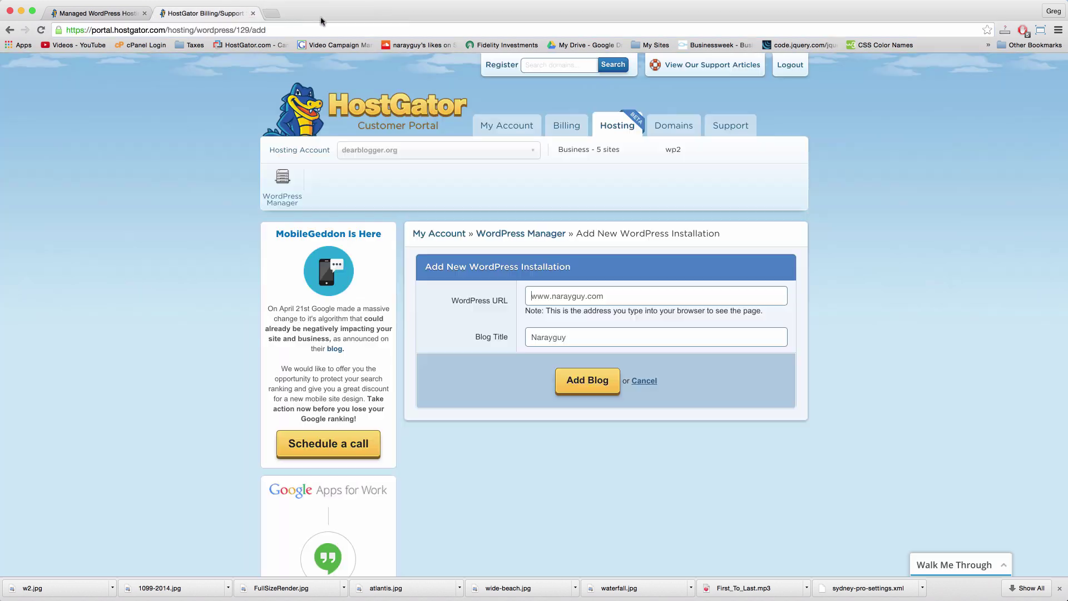
left_click(273, 16)
type("twitter.com")
key("Return")
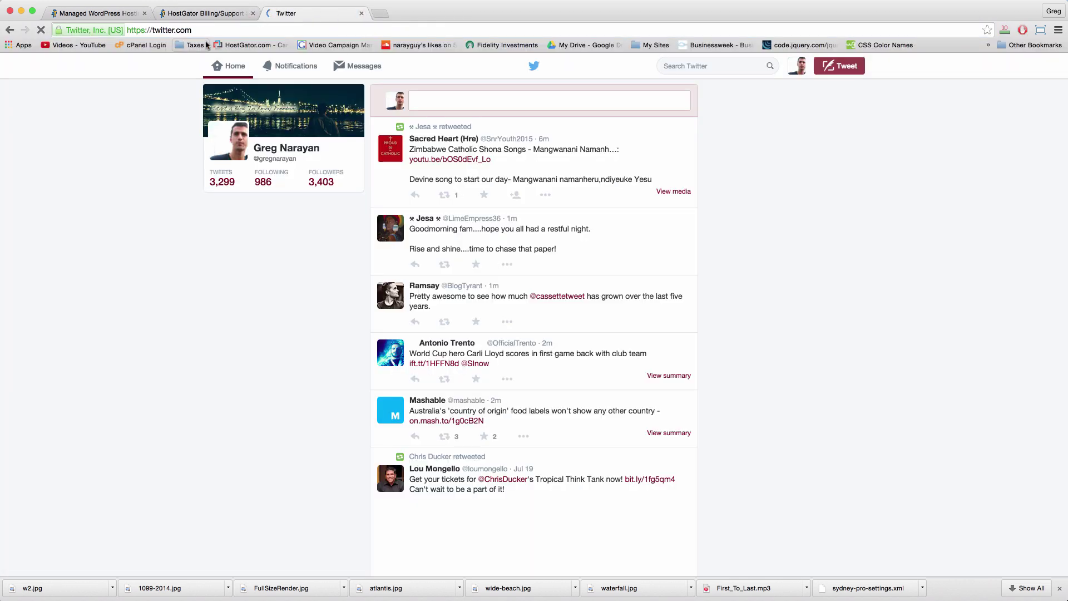
left_click(361, 14)
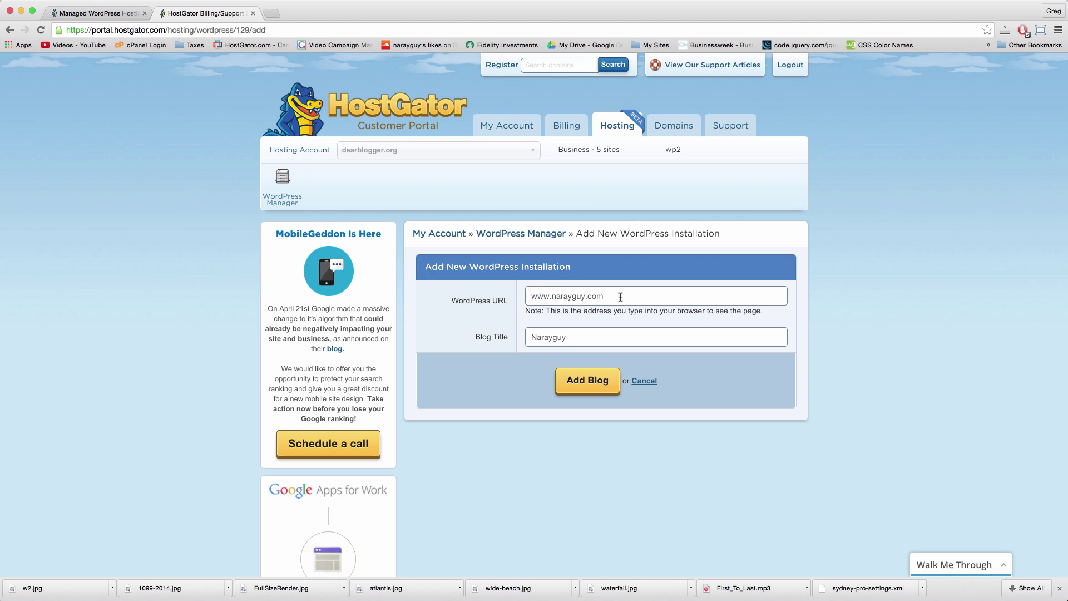
Step: Submit the narayguy.com blog install, then bring up madetoblog.com's site options to manage WordPress
left_click(592, 388)
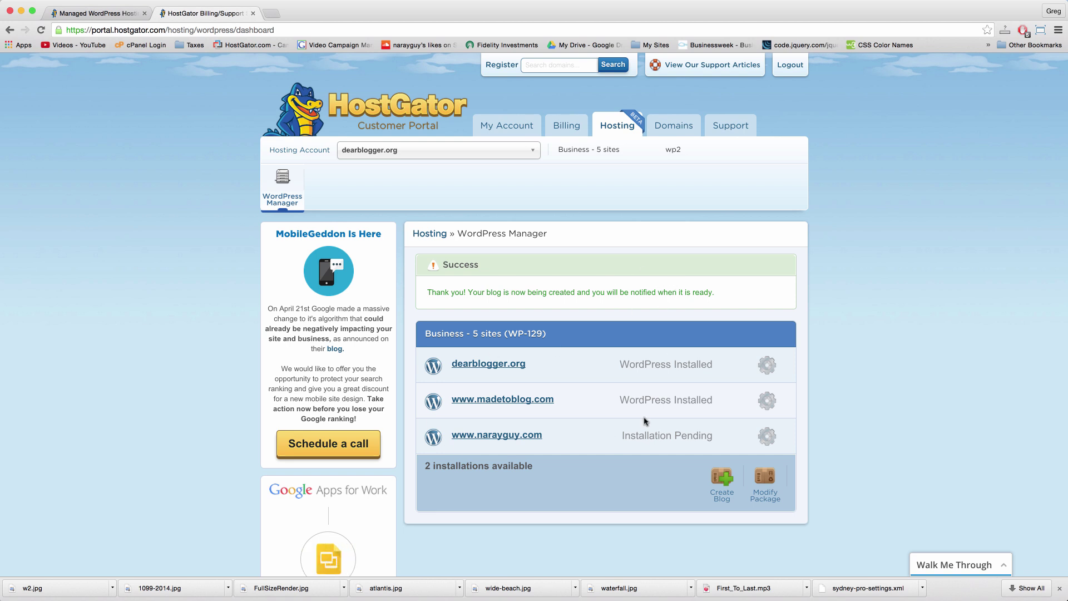
left_click(771, 406)
scroll(835, 402, "down", 5)
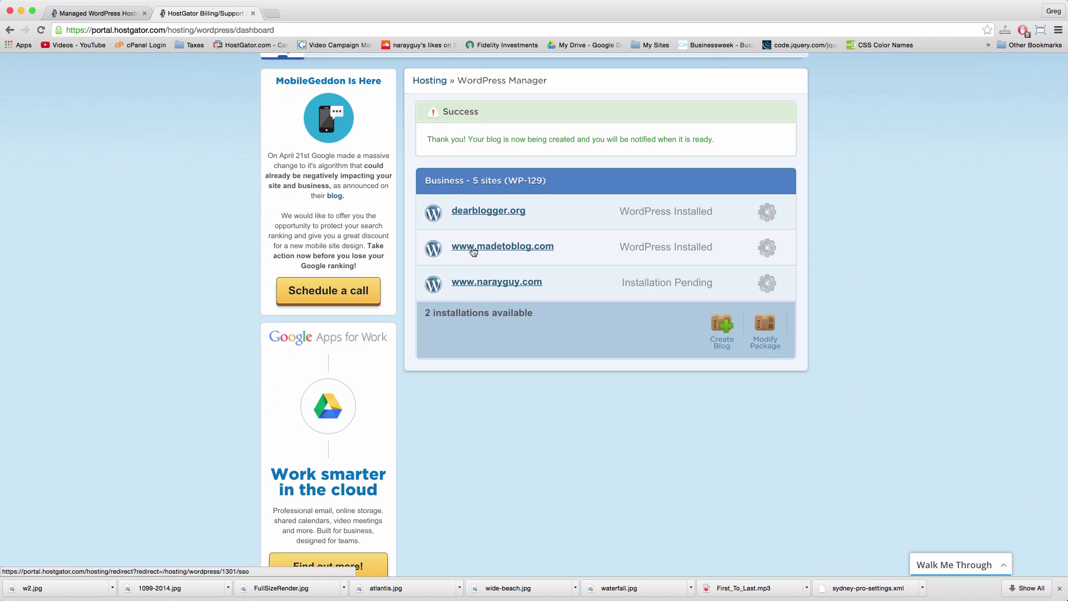
left_click(772, 248)
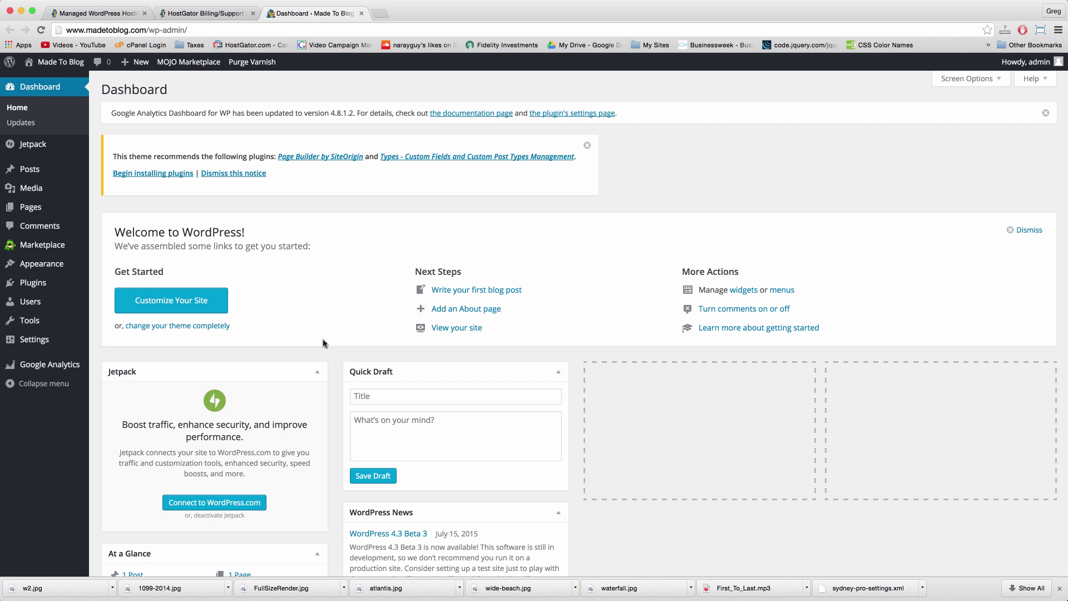
Step: Load narayguy.com/wp-admin in a new tab to reach its WordPress login page
left_click(380, 16)
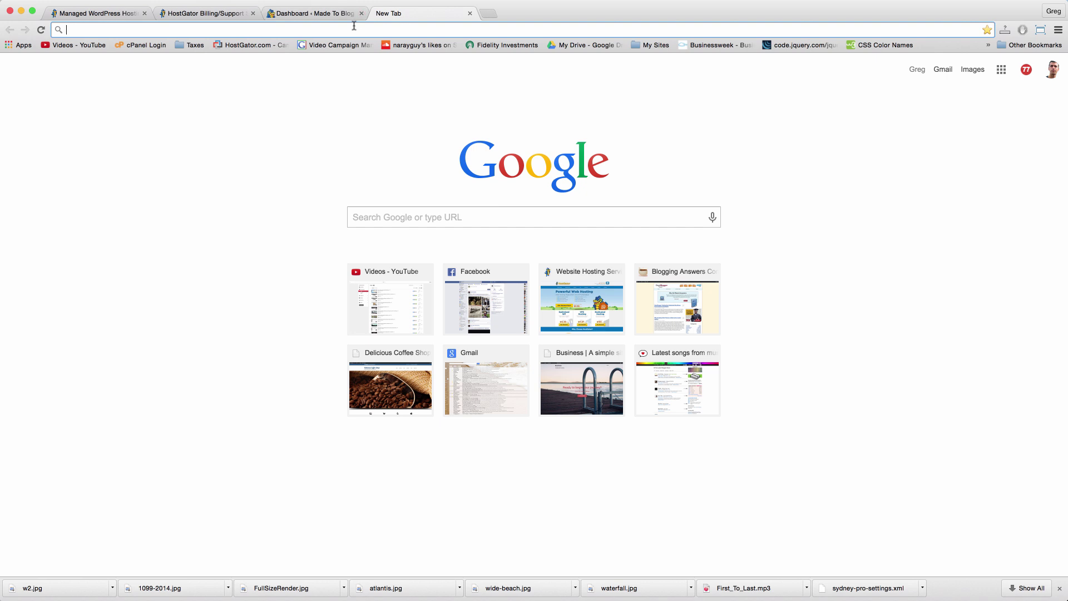
type("narayguy.com")
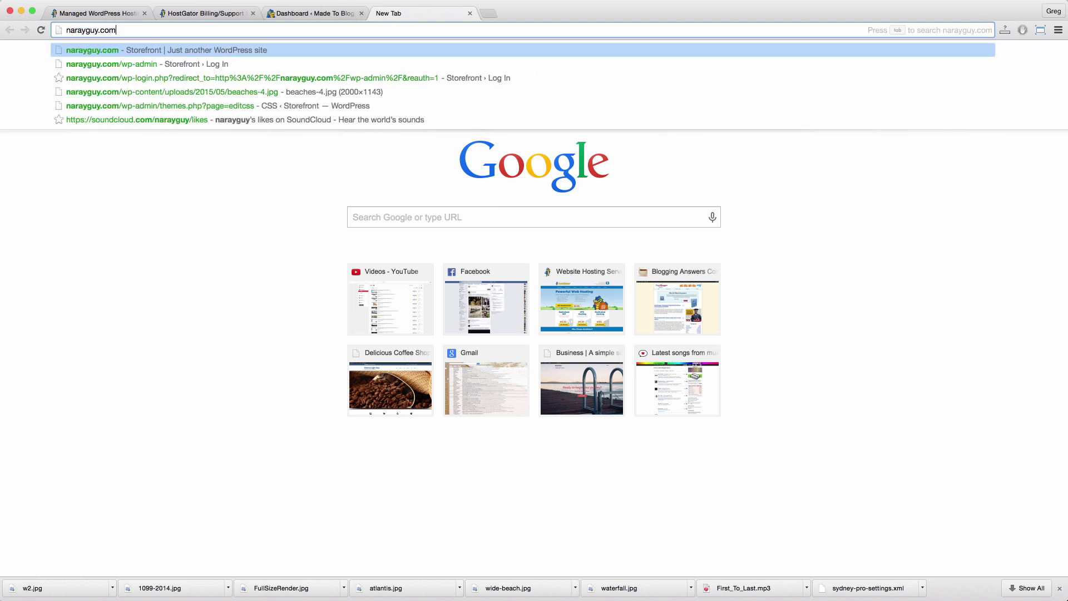
type("/wp")
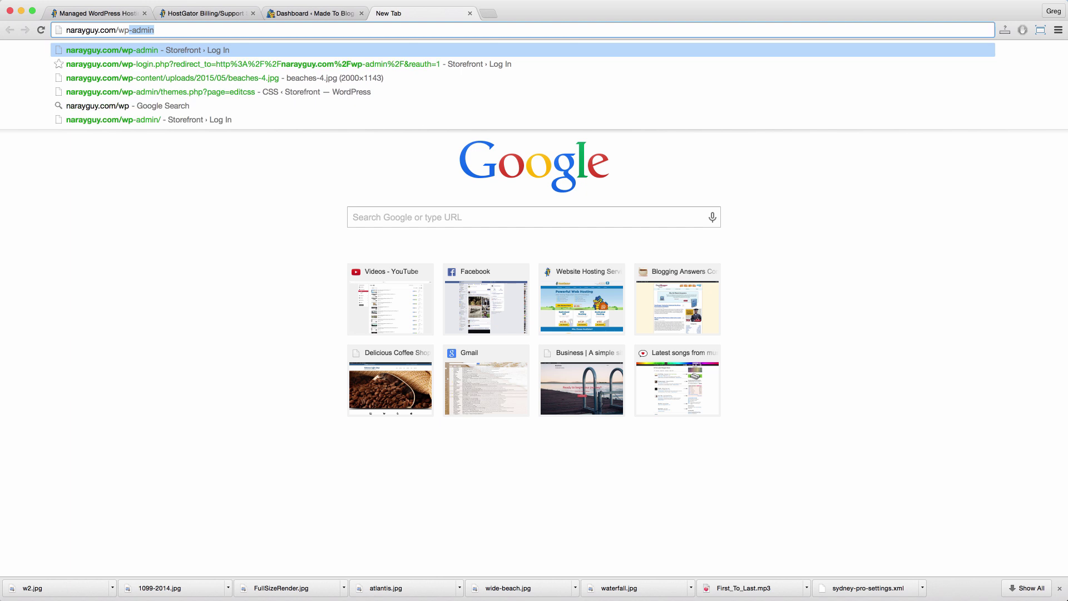
left_click(154, 31)
key("Return")
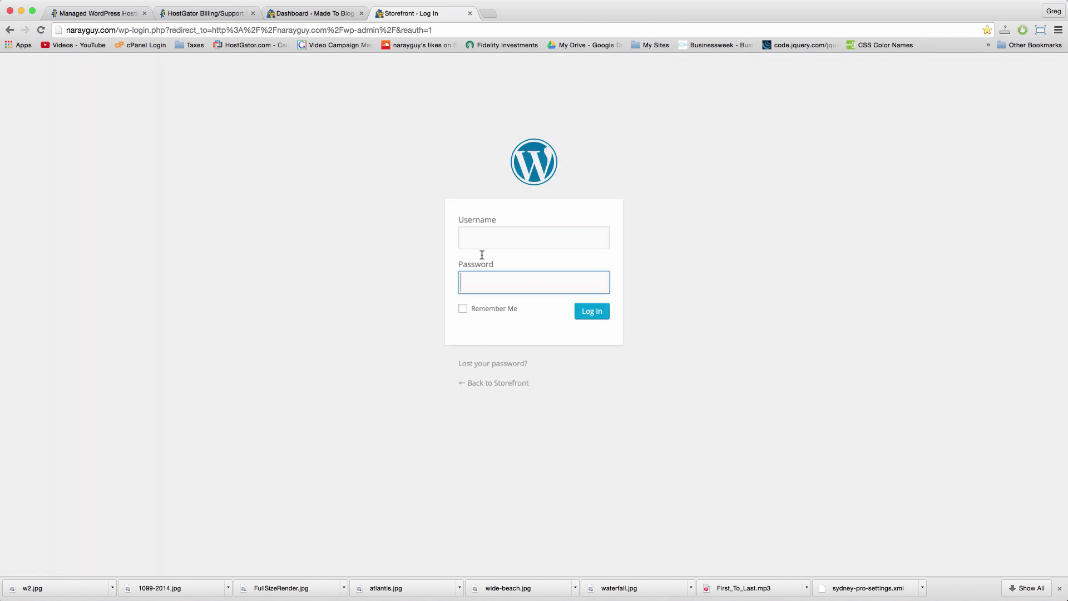
left_click(495, 234)
Step: Close the narayguy.com login tab and return to HostGator's WordPress Manager page
left_click(470, 13)
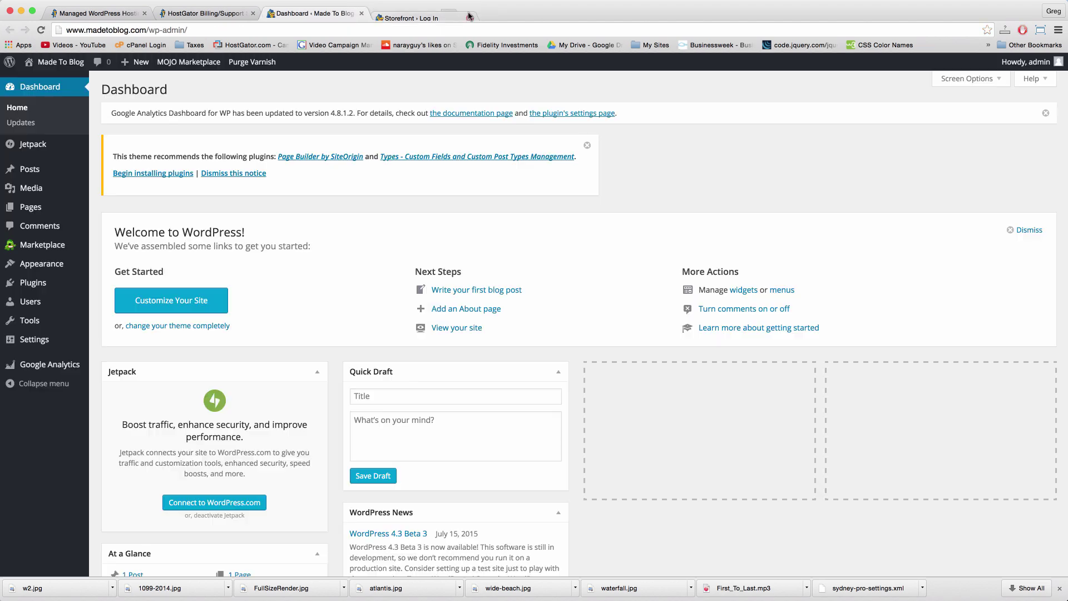
left_click(206, 13)
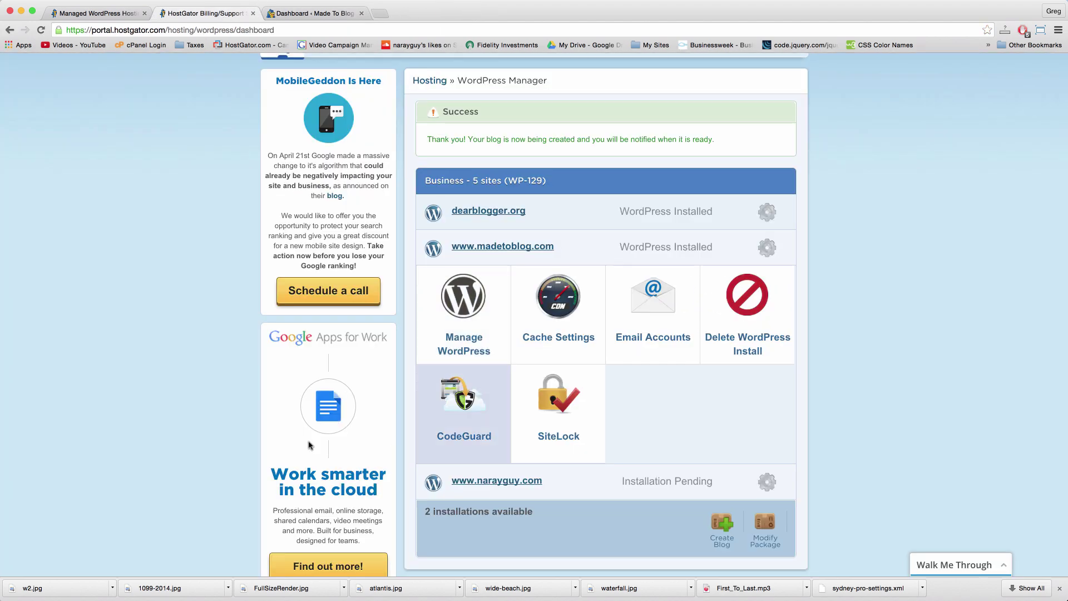
scroll(117, 217, "up", 3)
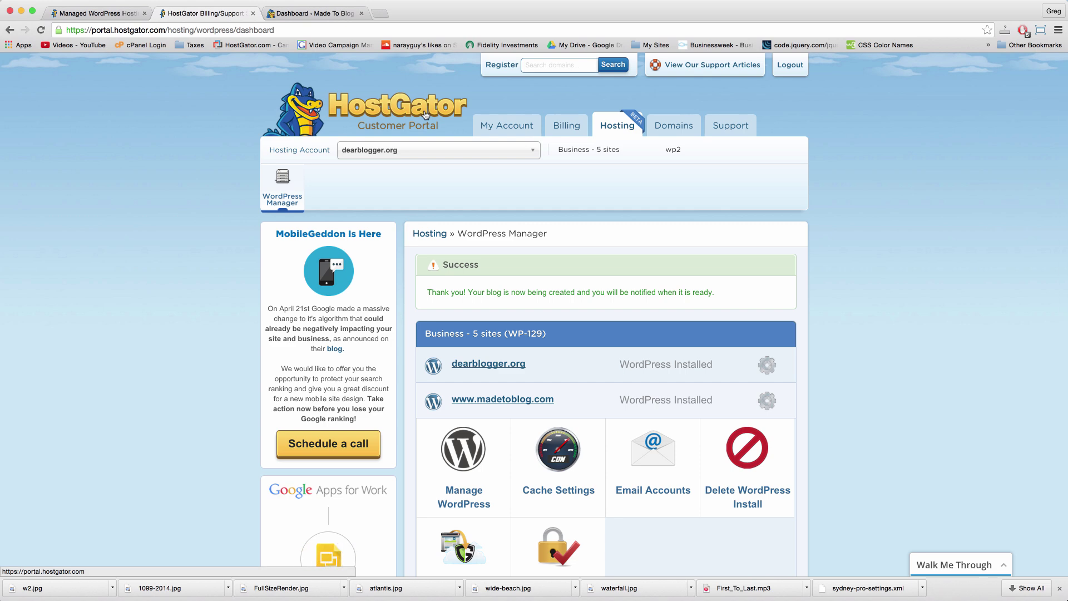
Step: From the admin bar, open the Made To Blog public site in a new tab
left_click(298, 11)
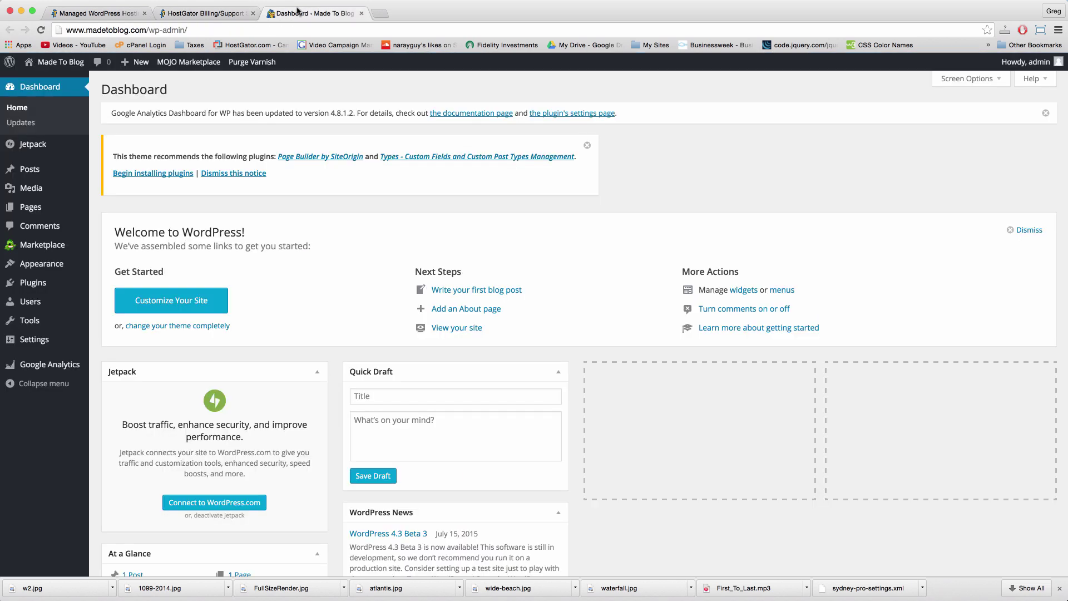
mouse_move(53, 59)
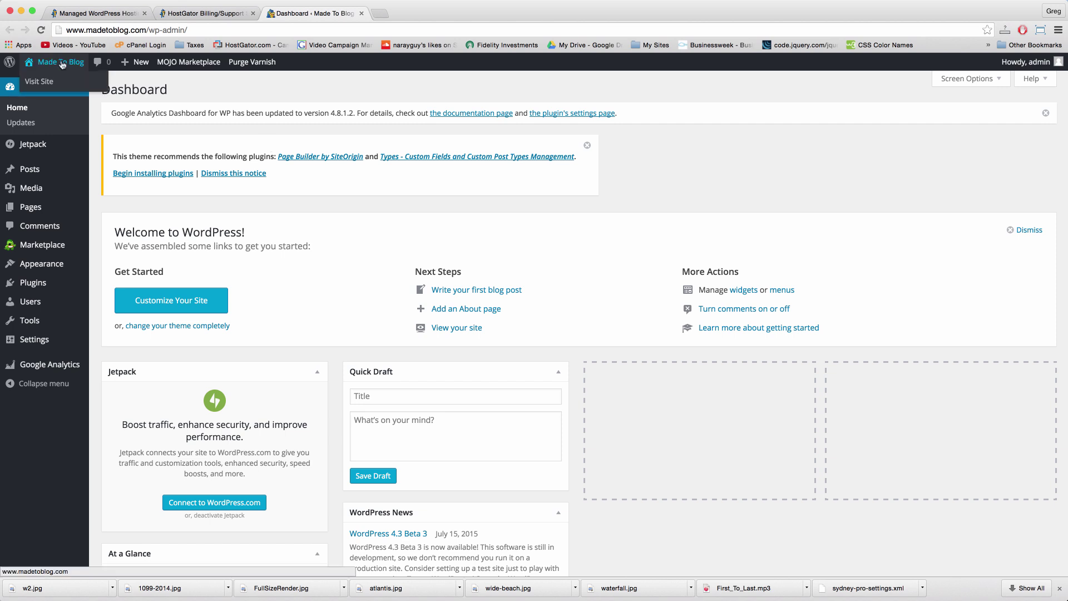
right_click(63, 65)
left_click(83, 69)
Step: Scroll through the Sydney-themed live site, jump back to top, then return to the dashboard
left_click(420, 17)
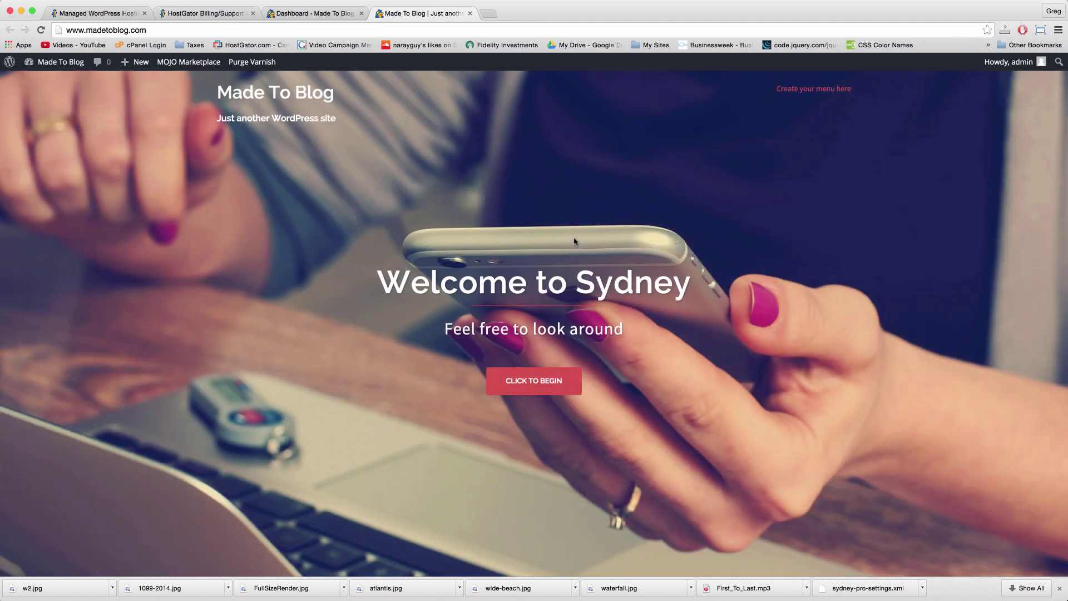
scroll(757, 215, "down", 5)
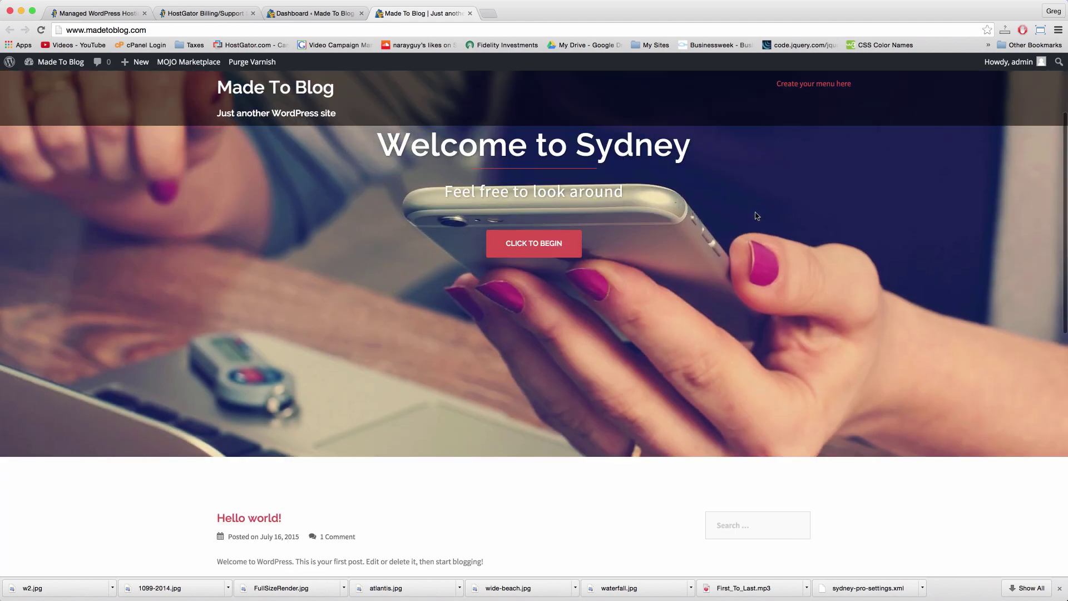
scroll(757, 216, "down", 8)
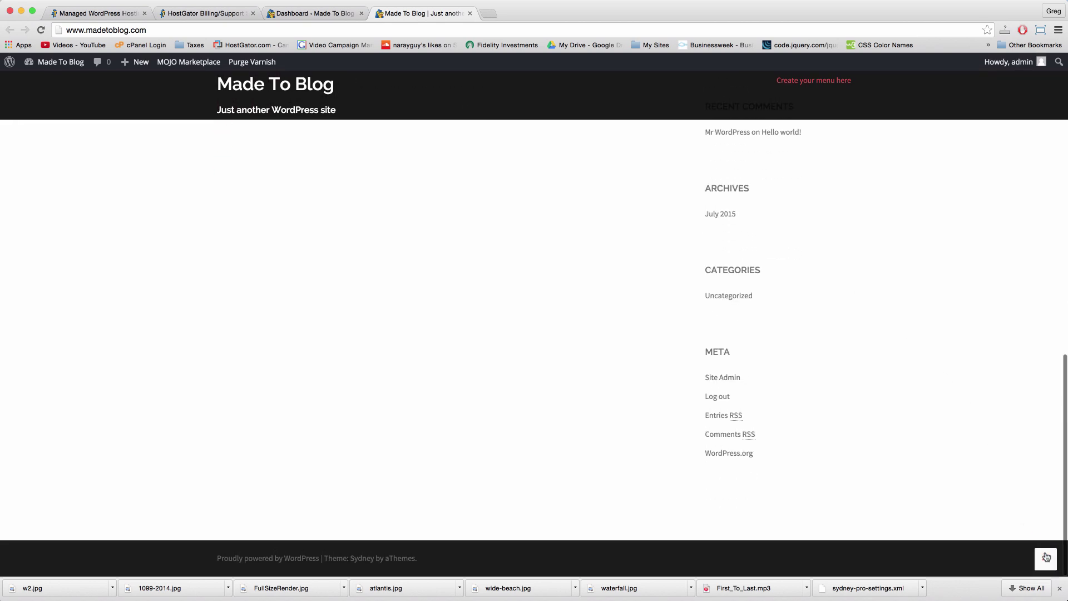
left_click(1047, 555)
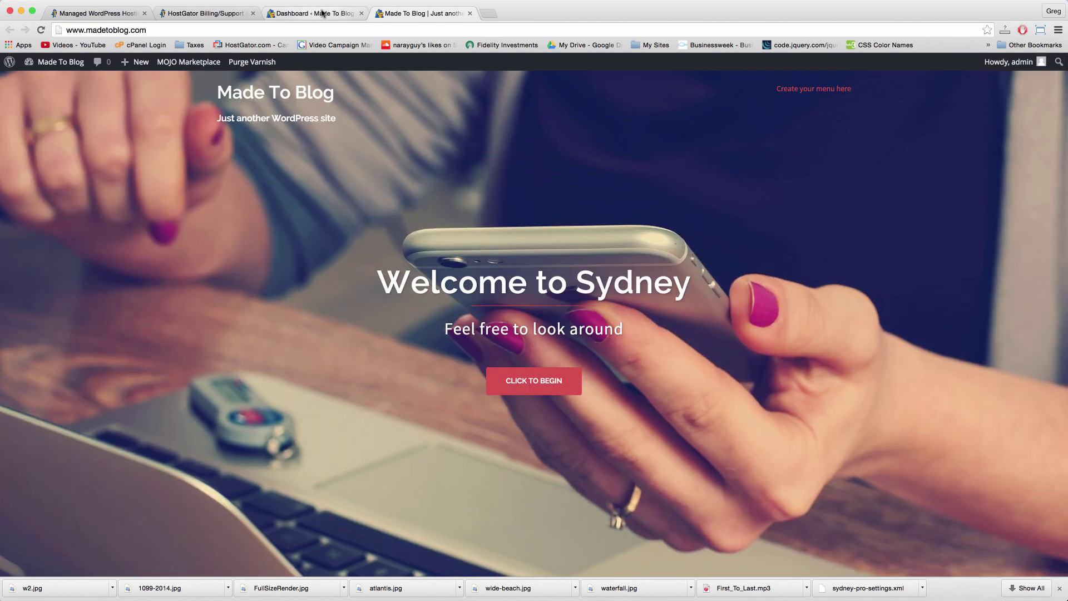
left_click(317, 13)
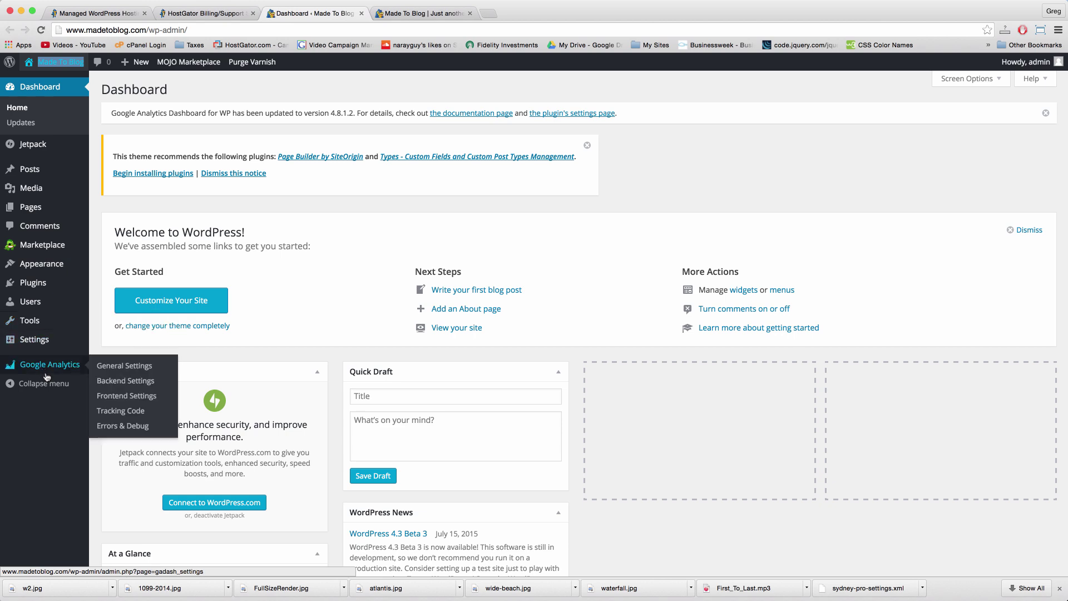
Step: Show Made To Blog's seven installed plugins, then open and discard a spare 'google ana' tab
left_click(48, 288)
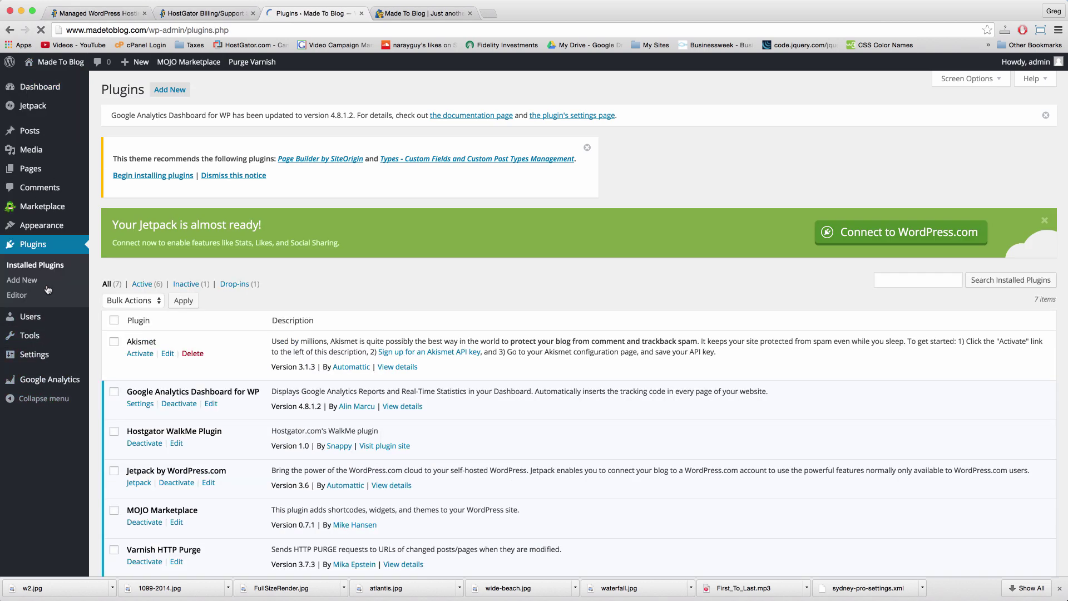
scroll(48, 289, "down", 3)
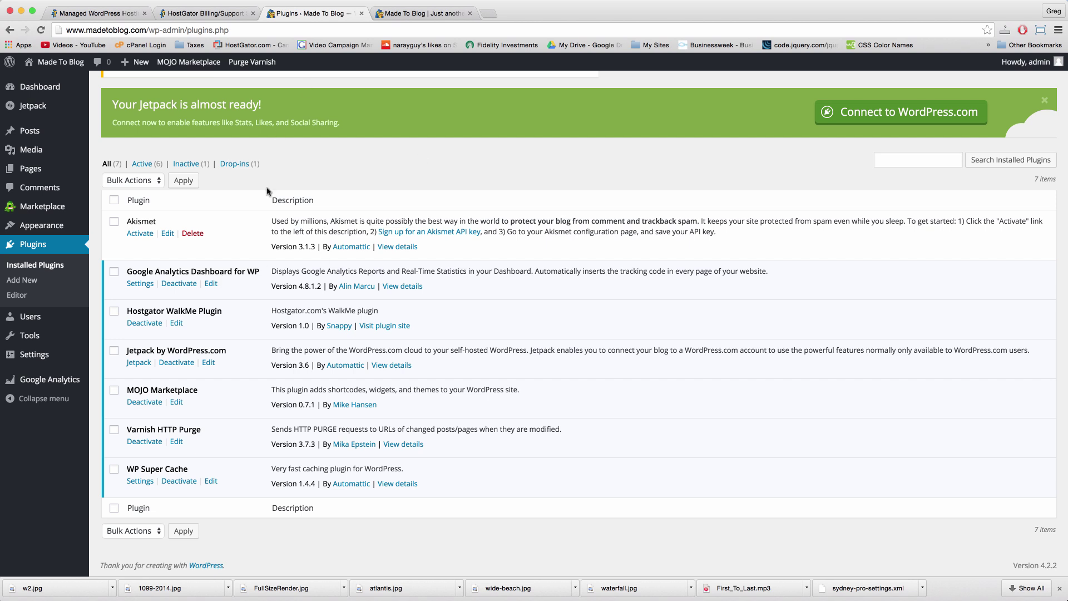
left_click(490, 17)
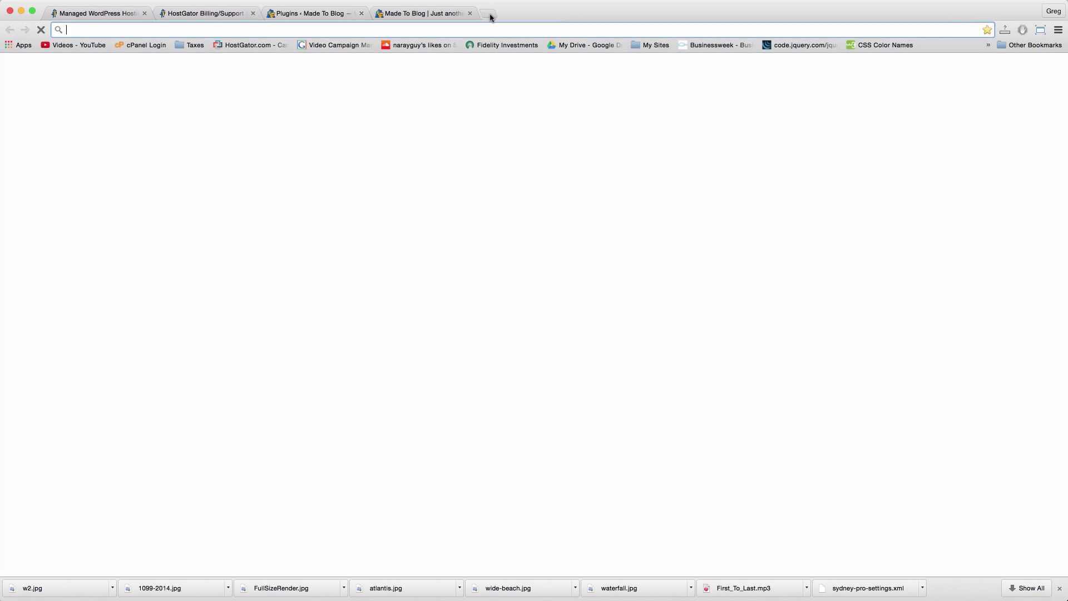
type("google")
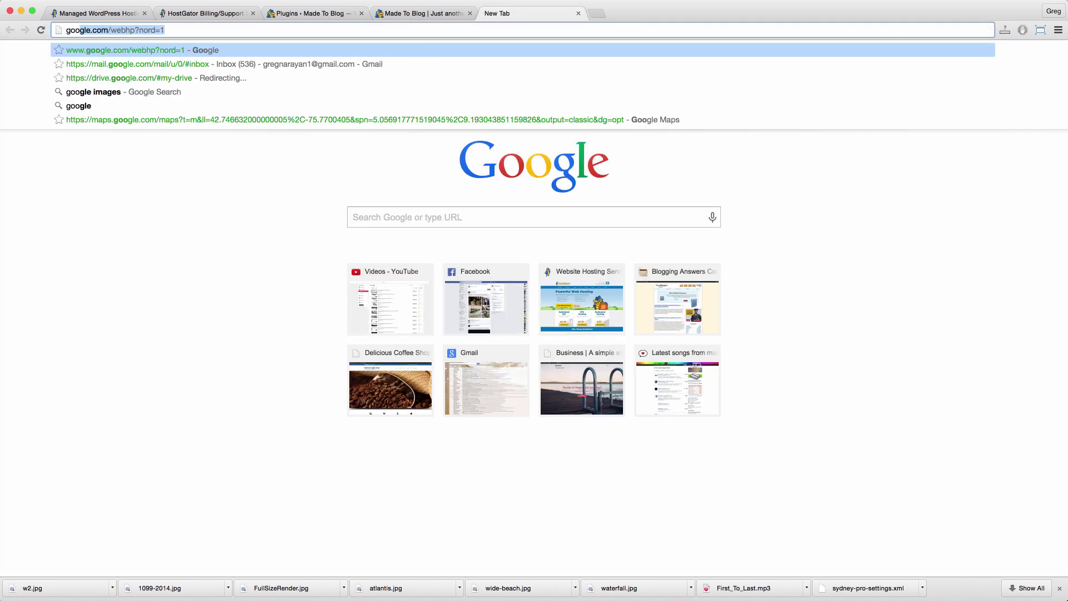
type(" ana")
key("BackSpace")
key("BackSpace")
key("BackSpace")
key("BackSpace")
left_click(578, 13)
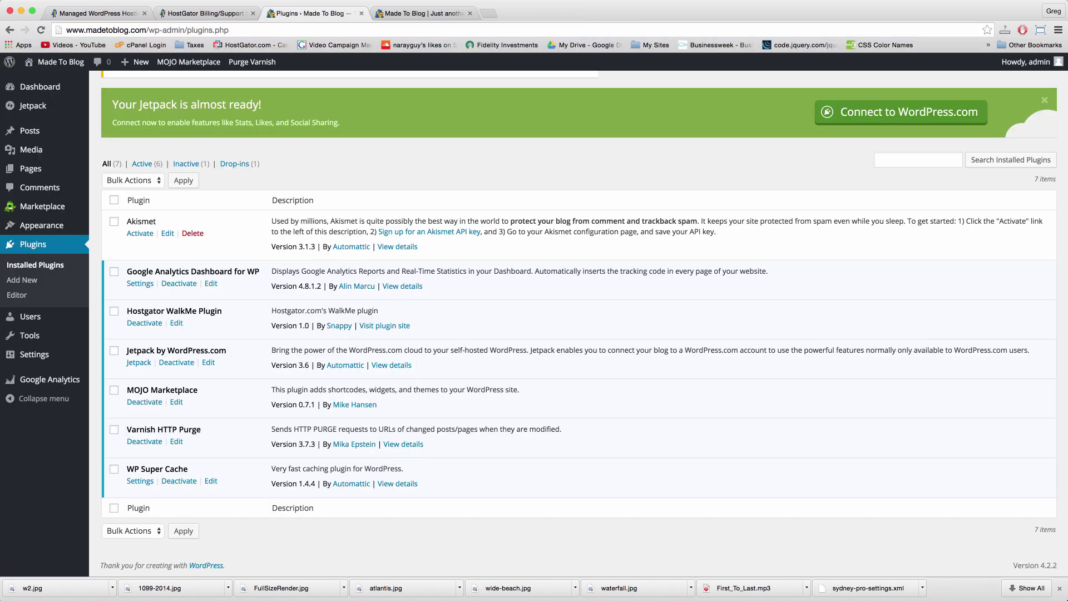
left_click(208, 15)
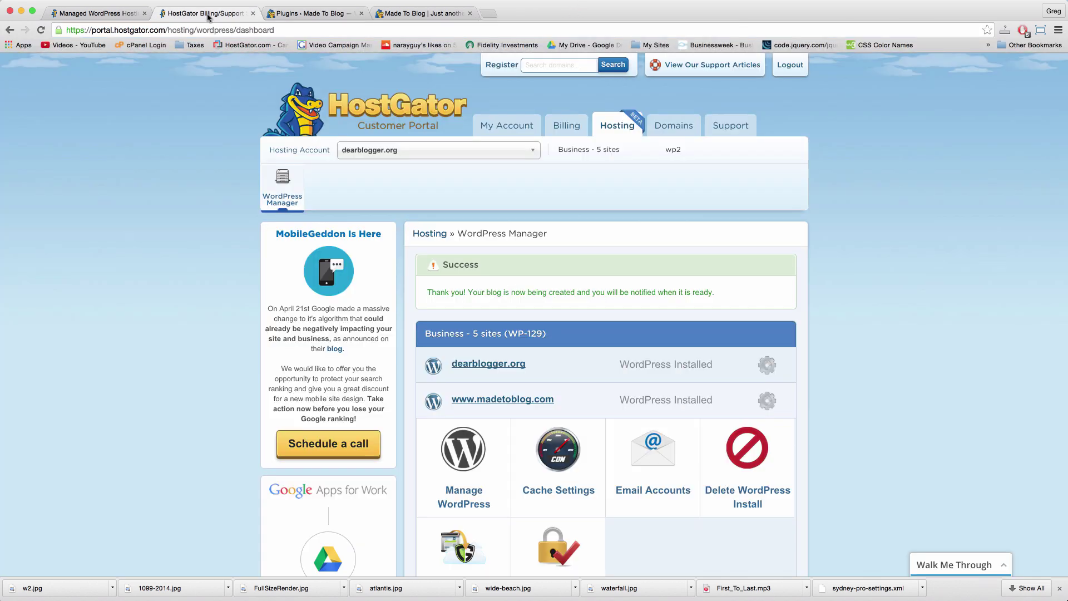
scroll(637, 331, "down", 5)
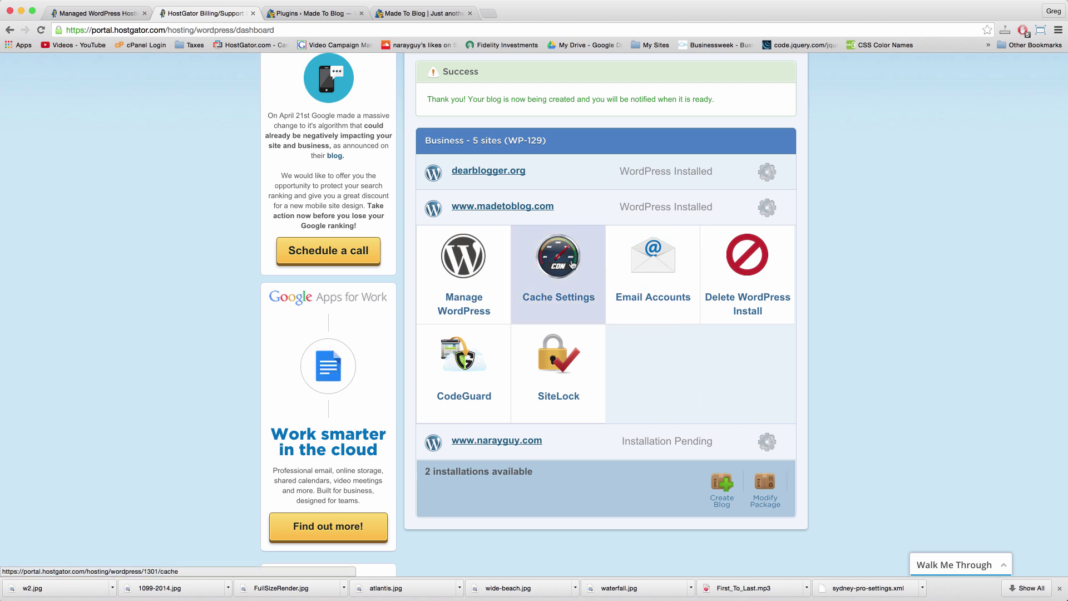
left_click(573, 265)
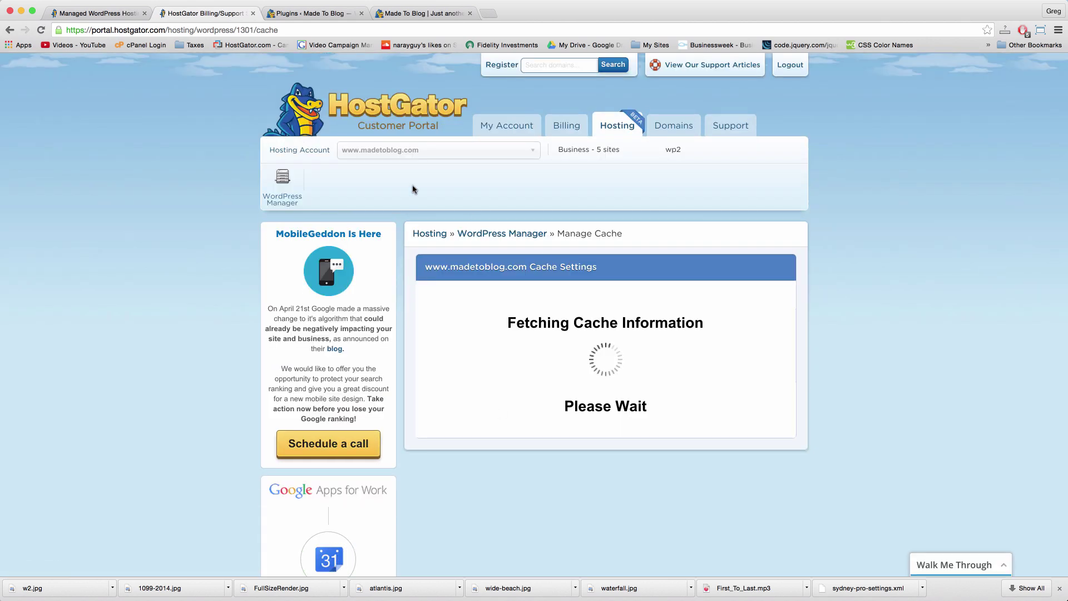
scroll(593, 295, "down", 2)
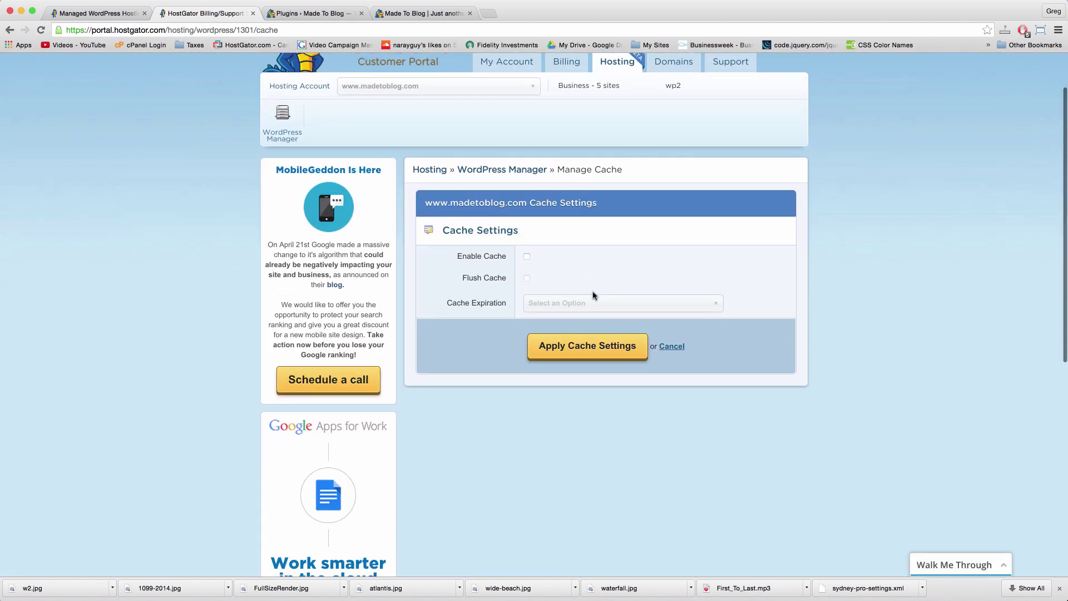
left_click(527, 256)
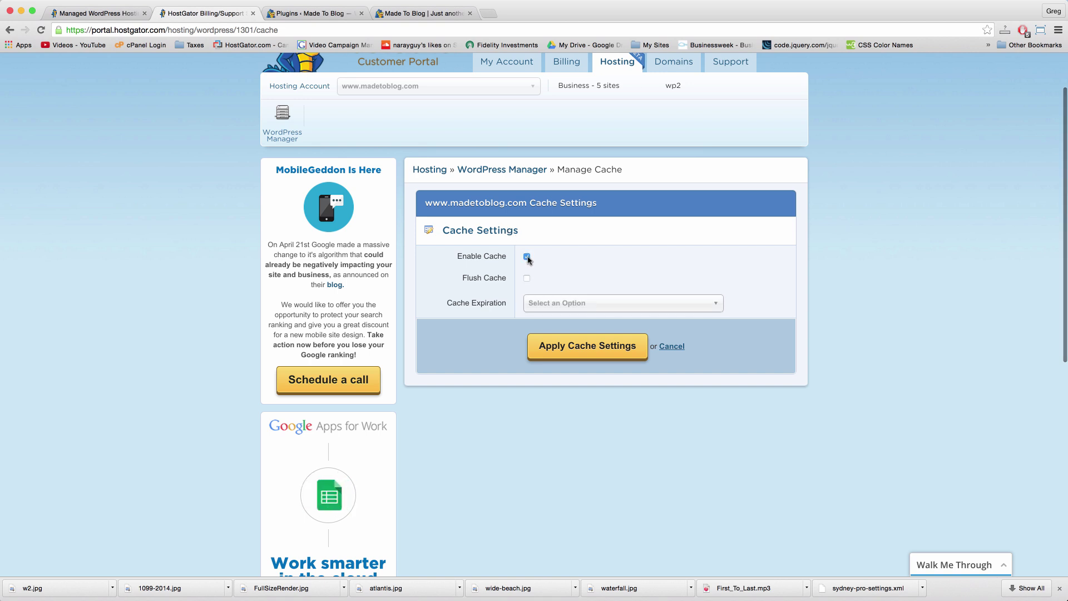
left_click(527, 278)
left_click(559, 304)
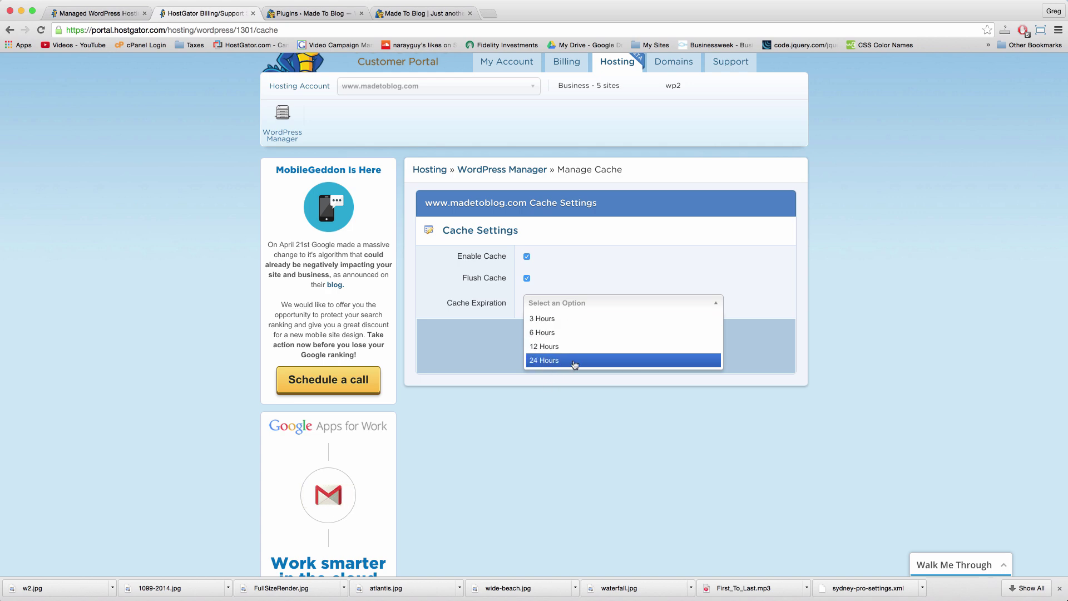
left_click(526, 280)
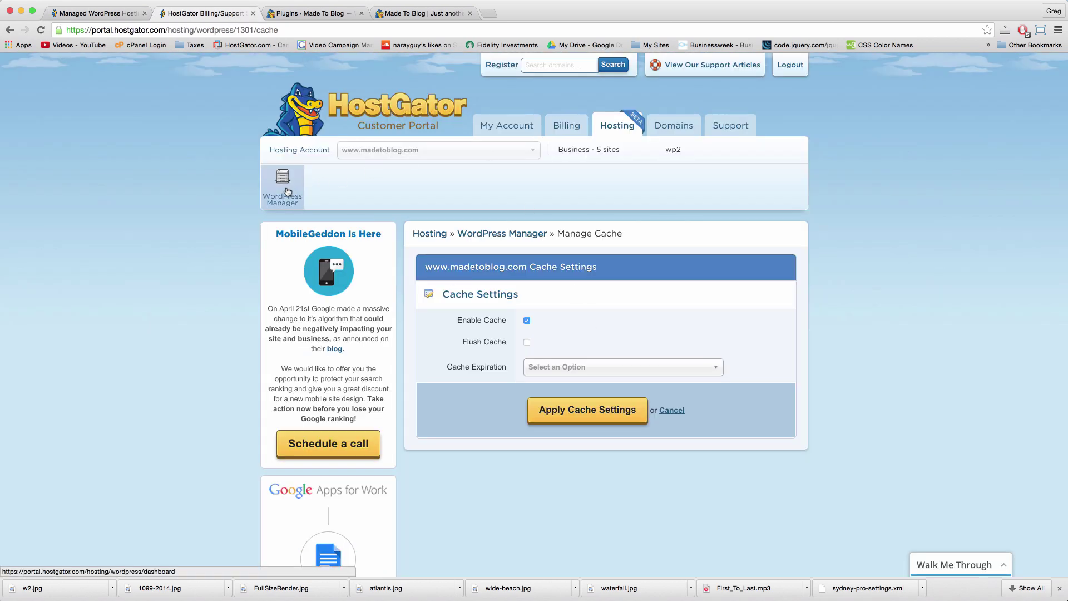
left_click(287, 190)
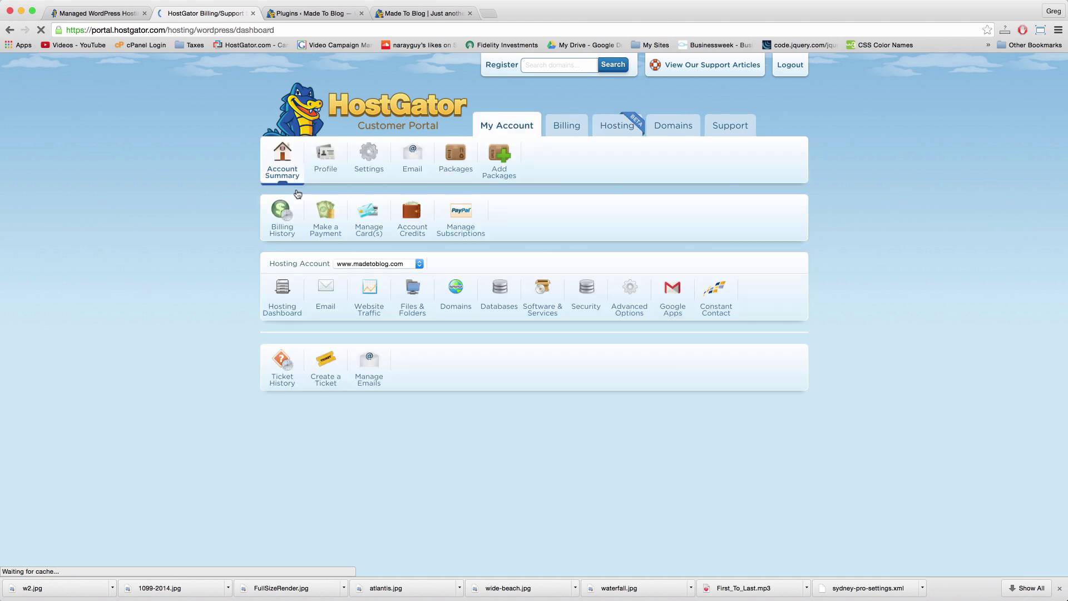
left_click(648, 402)
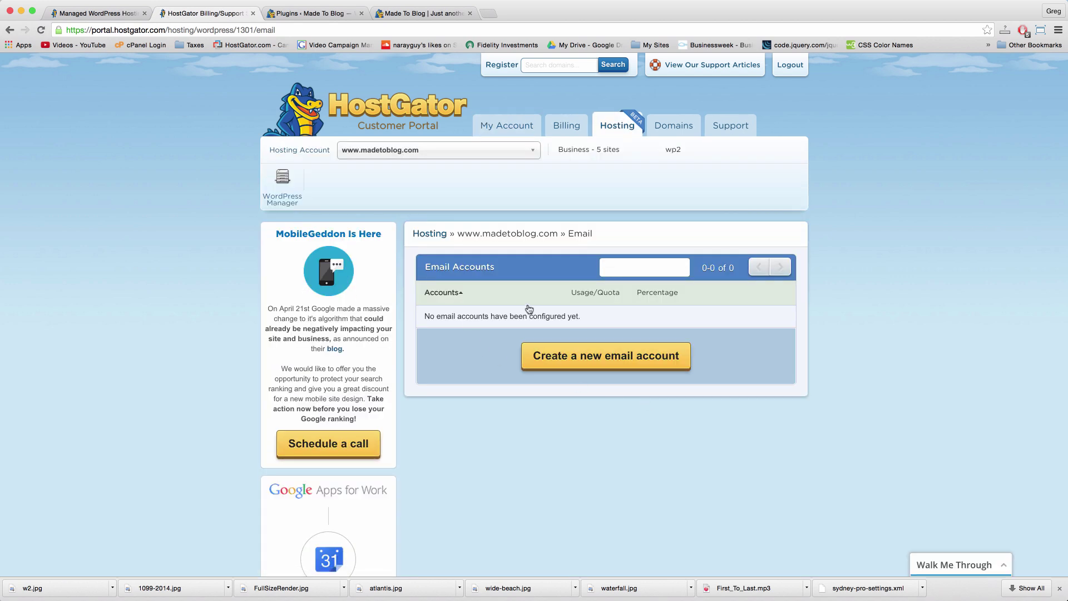
left_click(597, 357)
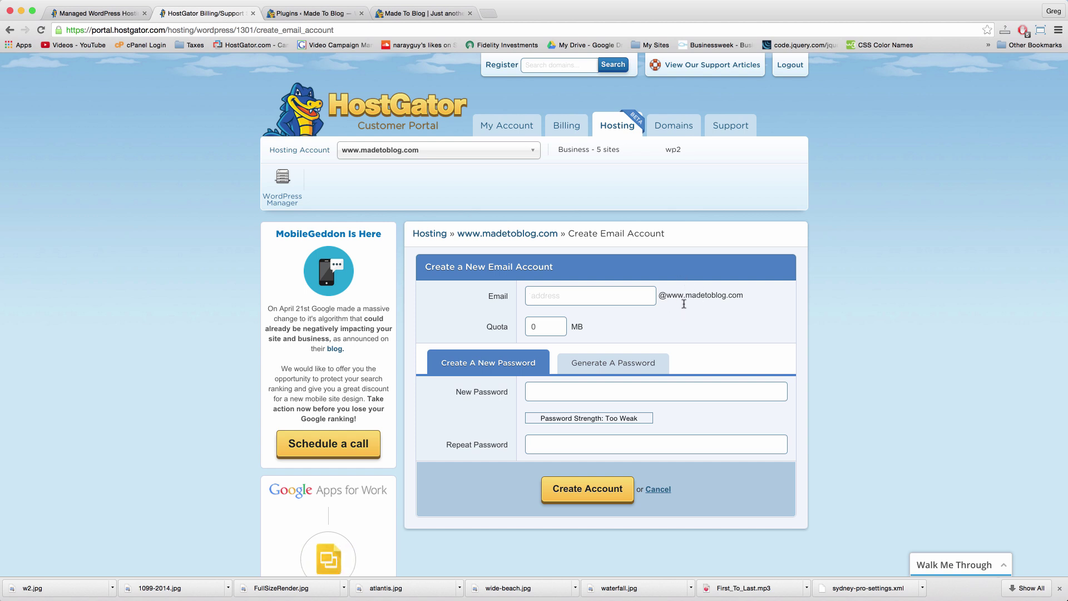
Step: Enter hello as the mailbox name with a 500 MB quota, moving on to the password confirmation
left_click(616, 296)
type("support")
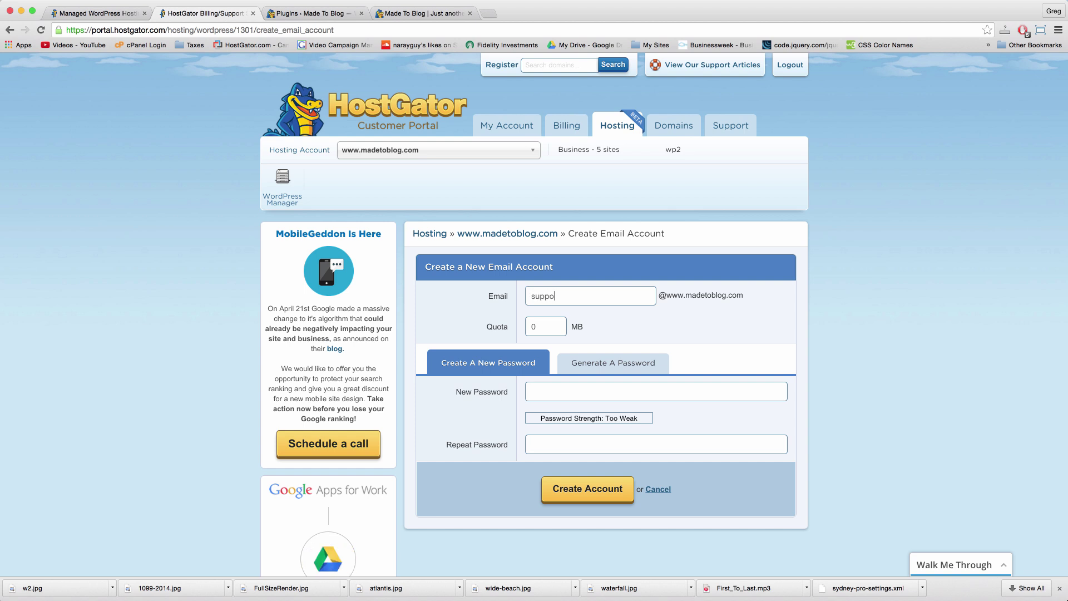
key("BackSpace")
key("BackSpace")
type("hello")
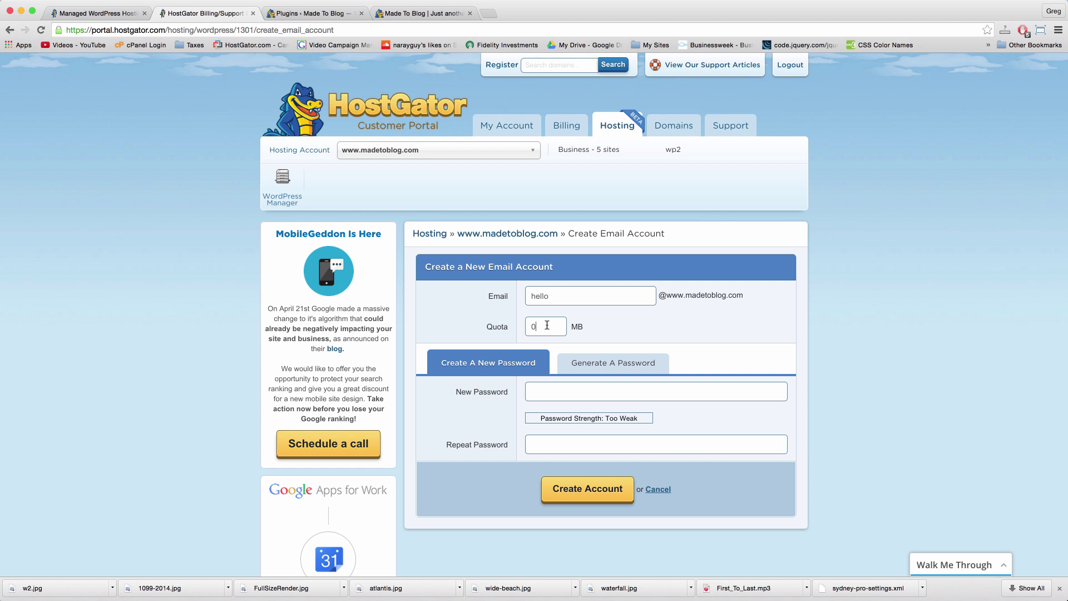
type("500")
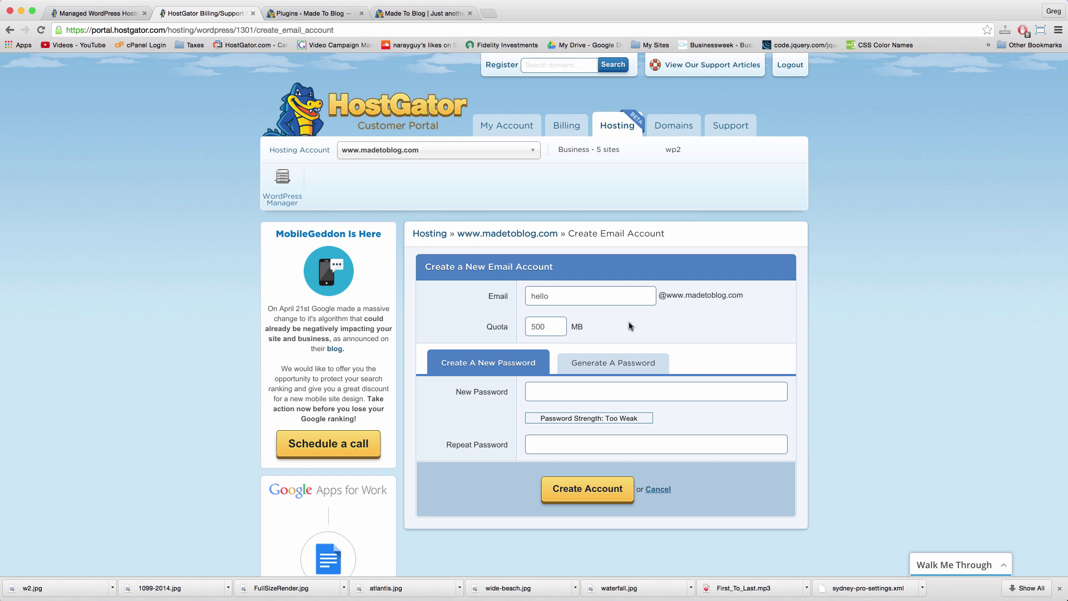
scroll(623, 333, "down", 1)
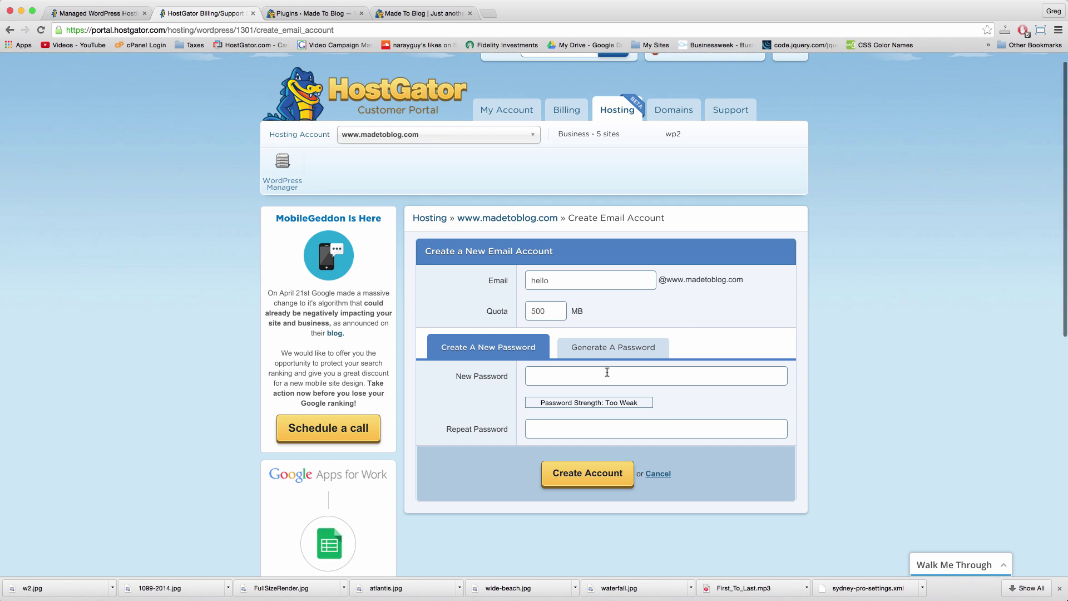
left_click(602, 430)
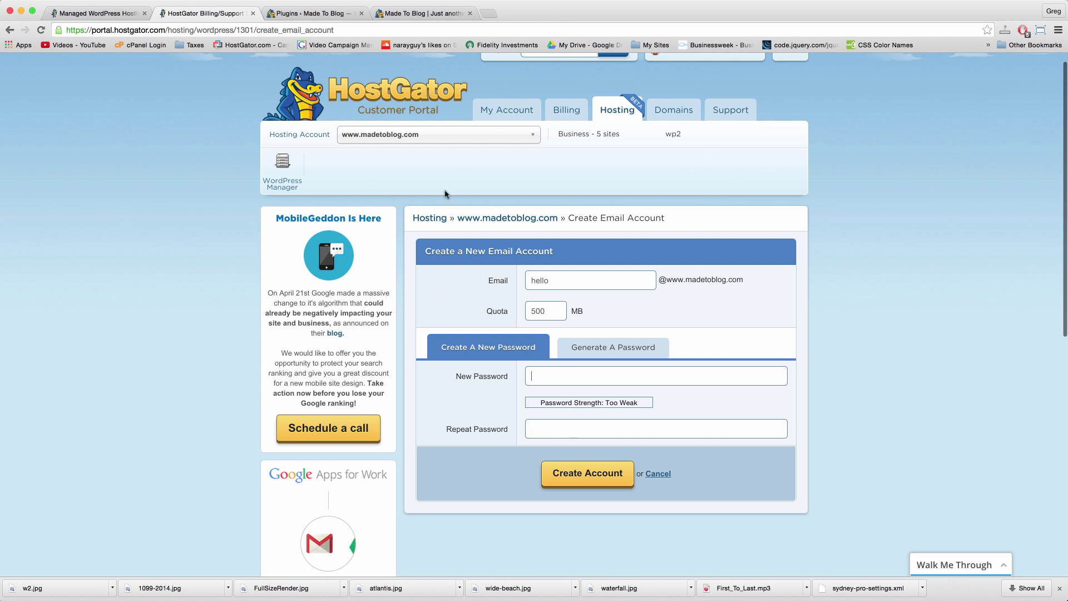
left_click(487, 14)
left_click(79, 45)
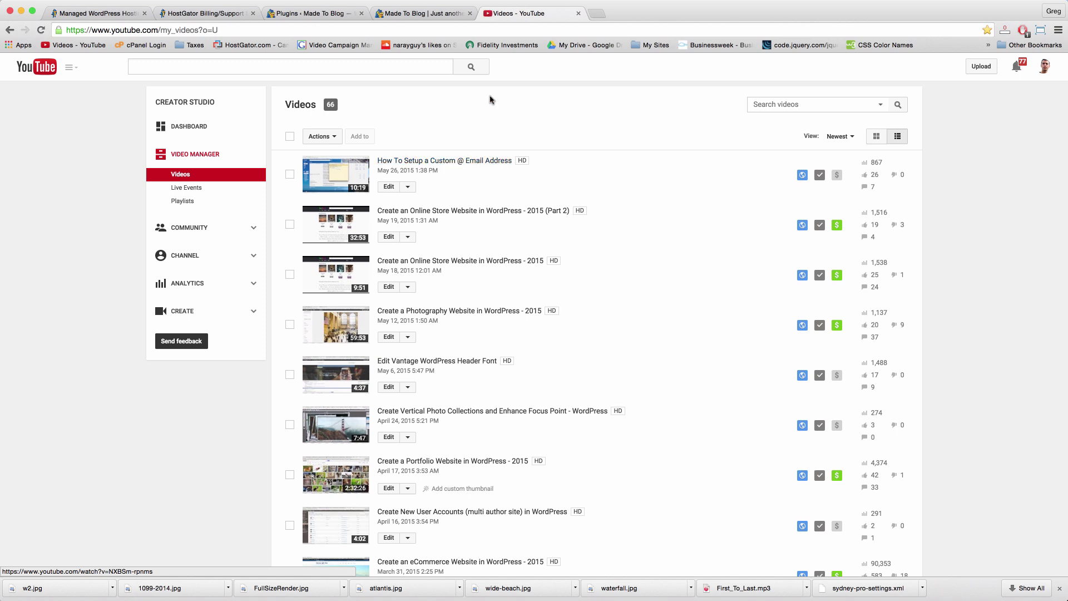
left_click(578, 13)
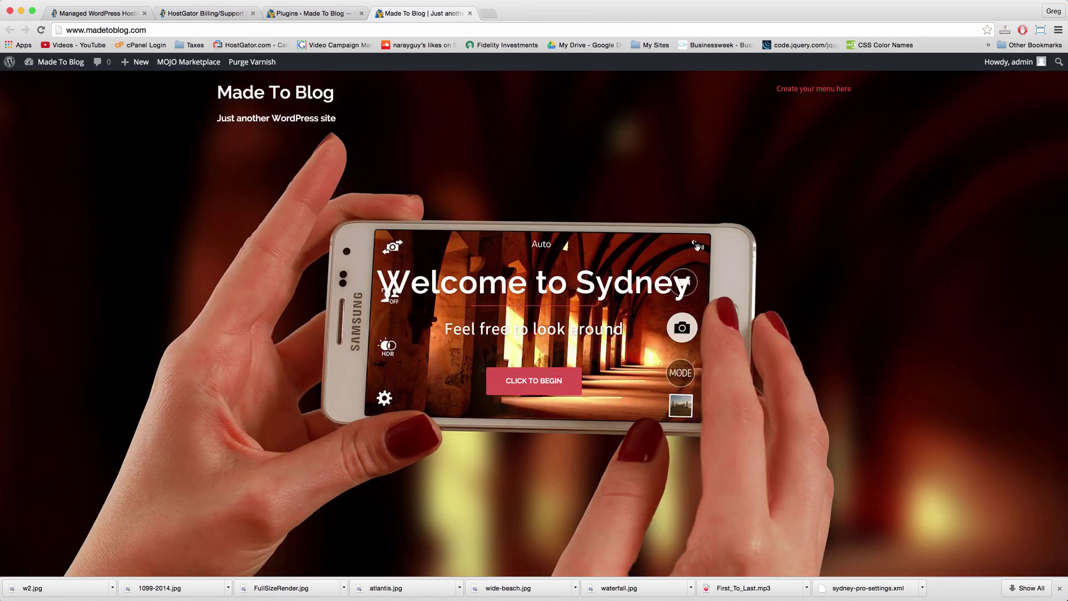
left_click(210, 12)
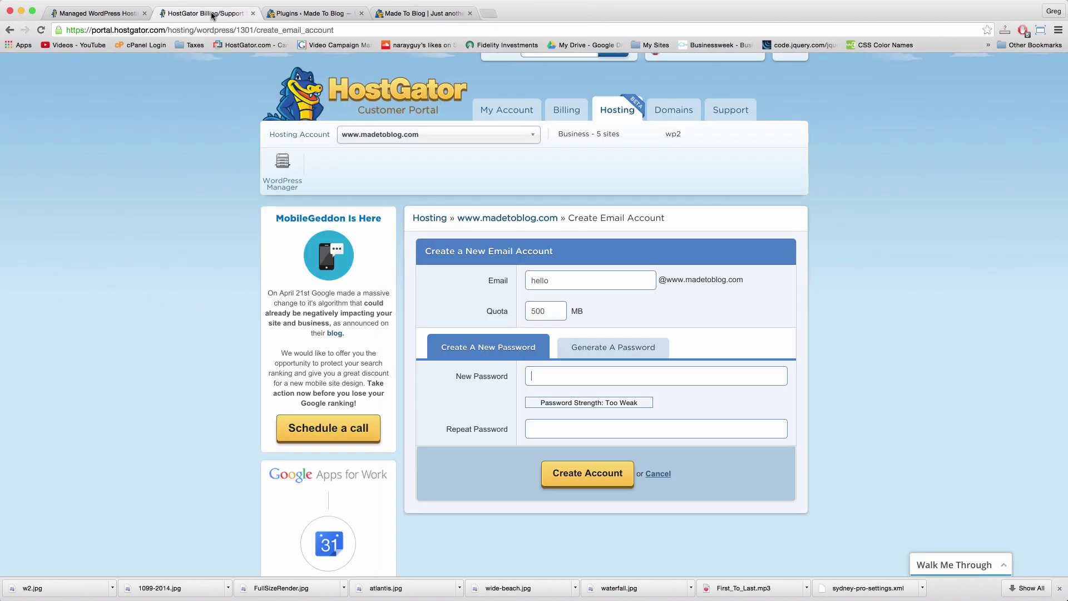
Step: Back in WordPress Manager, expand the tools for madetoblog.com and then dearblogger.org, and collapse them
left_click(296, 193)
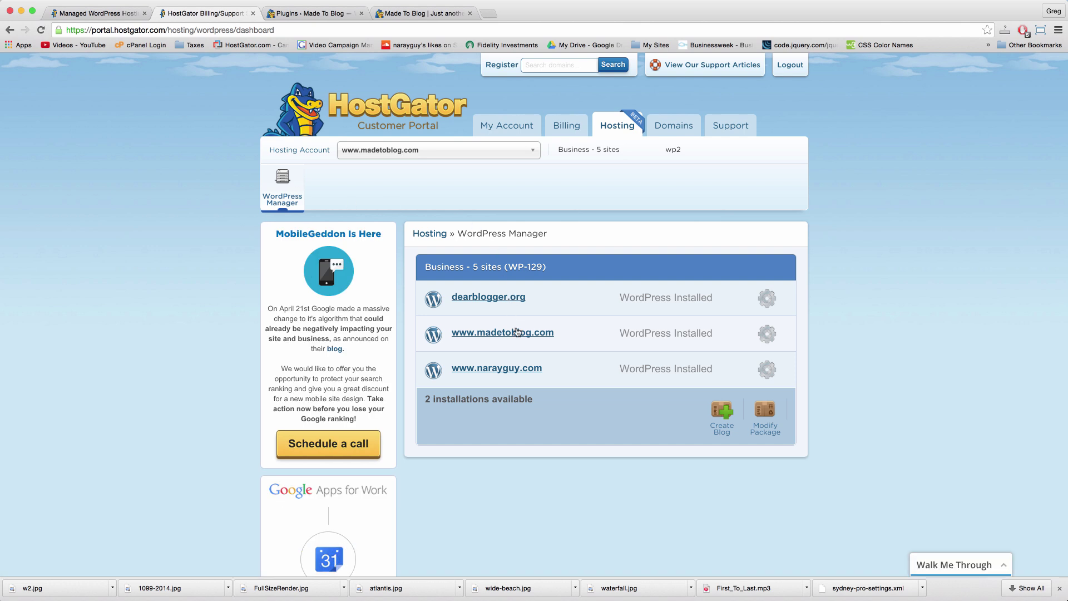
left_click(767, 346)
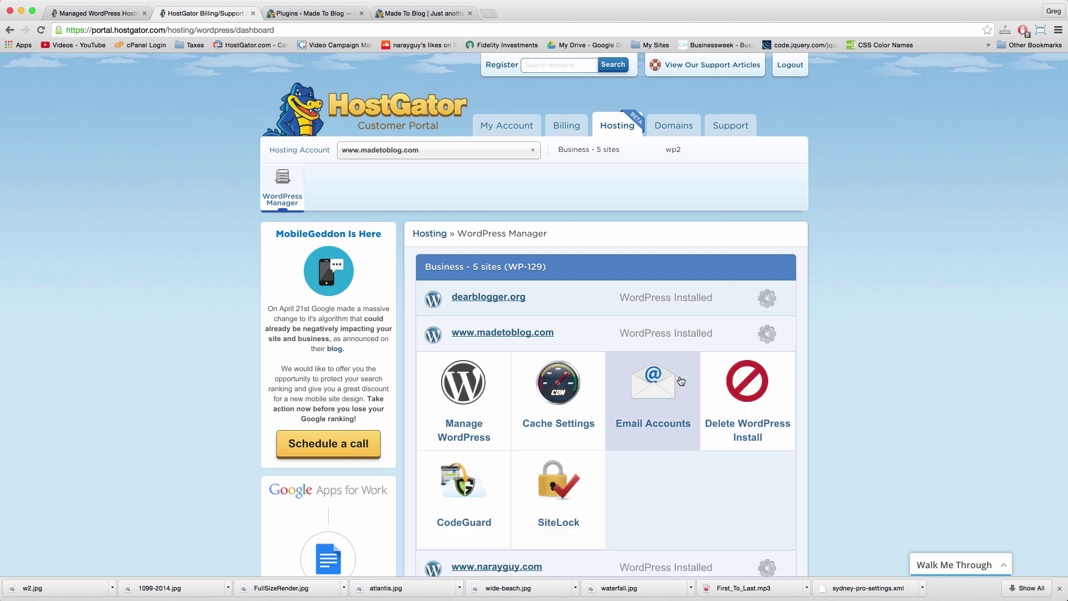
scroll(640, 267, "down", 2)
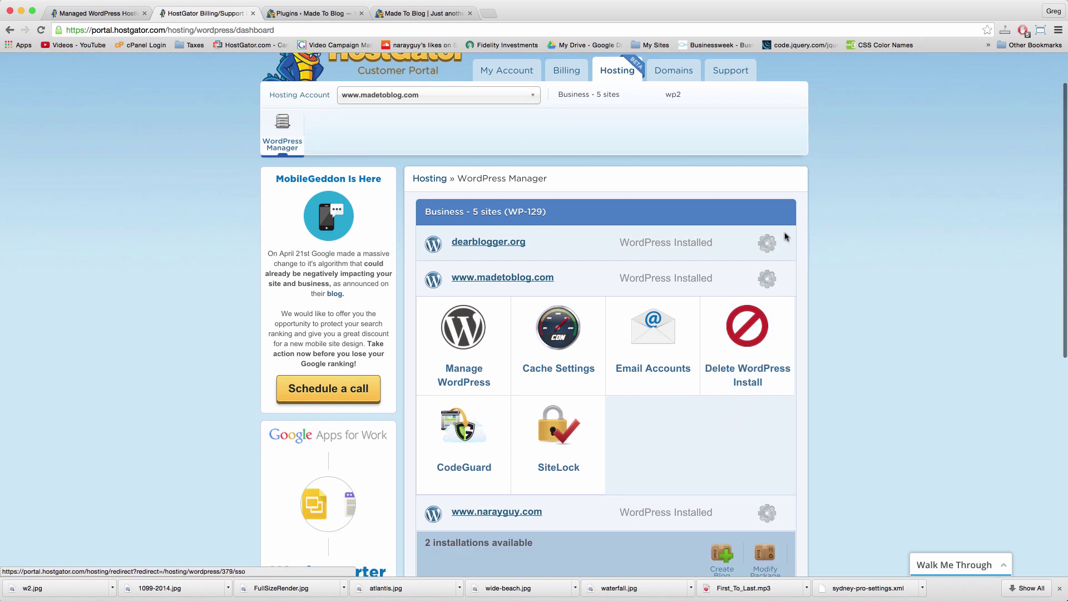
left_click(767, 243)
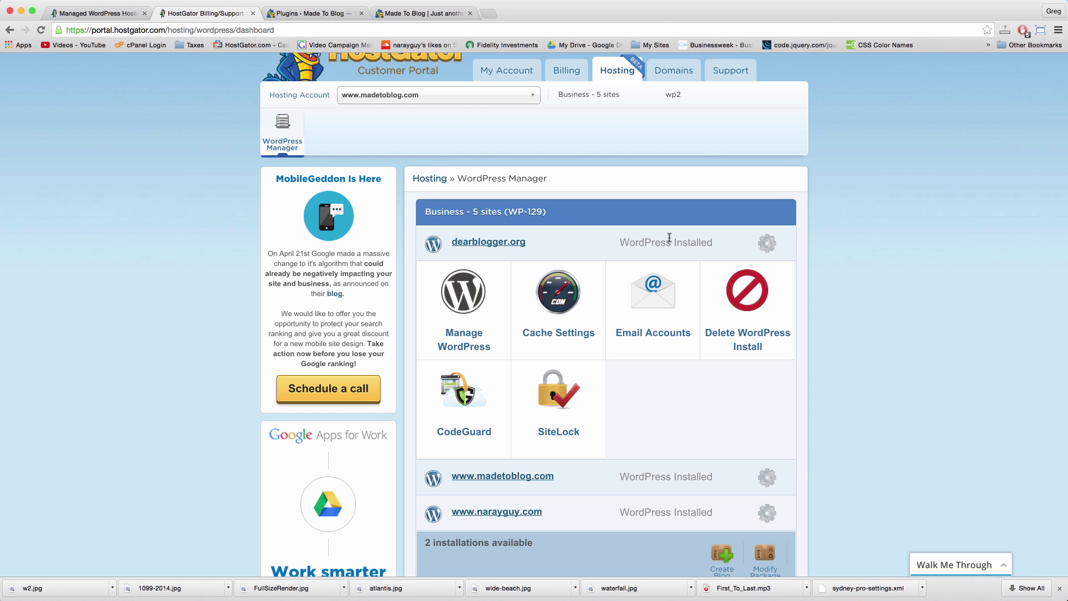
double_click(690, 242)
left_click(644, 241)
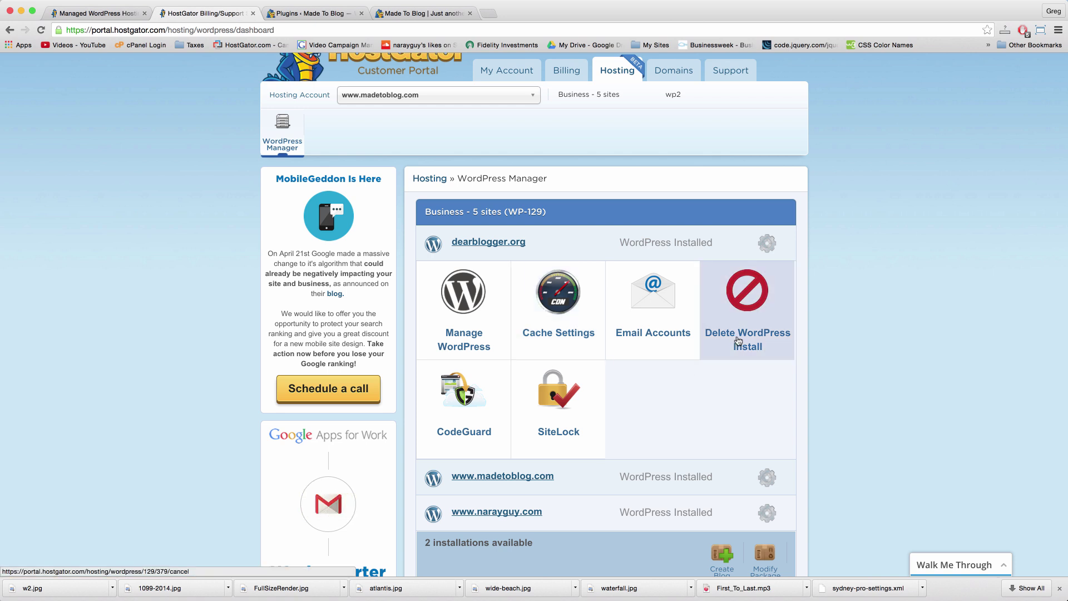
scroll(738, 341, "down", 3)
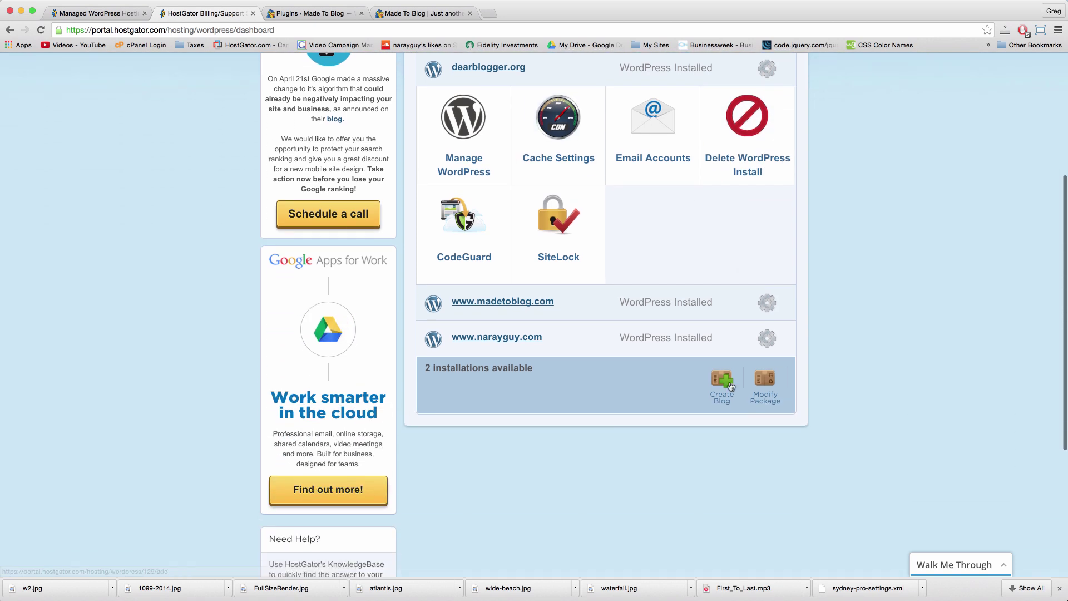
scroll(707, 403, "up", 4)
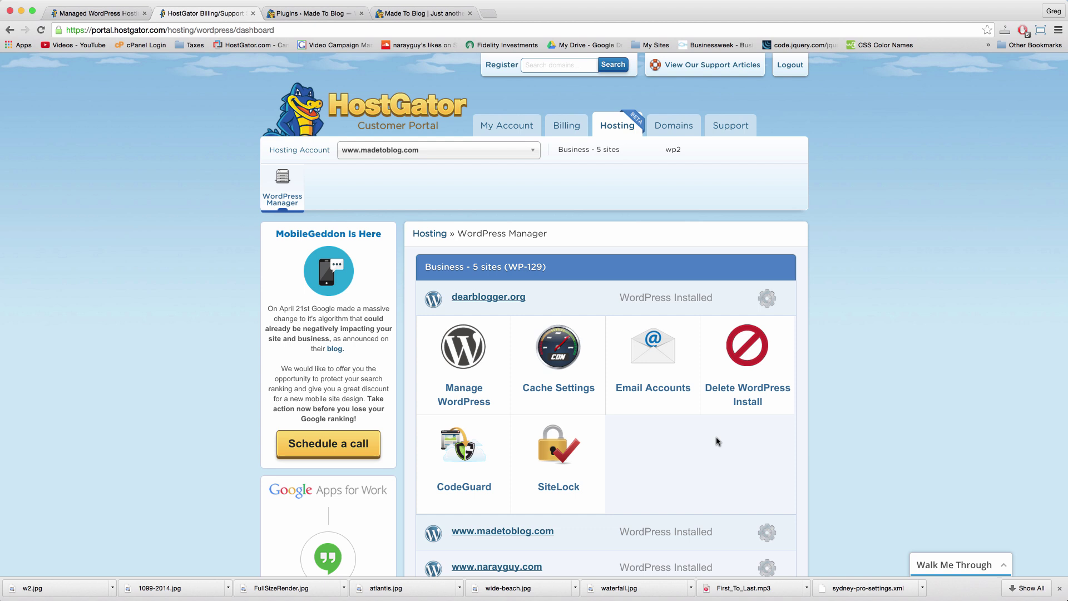
scroll(718, 442, "down", 1)
left_click(768, 264)
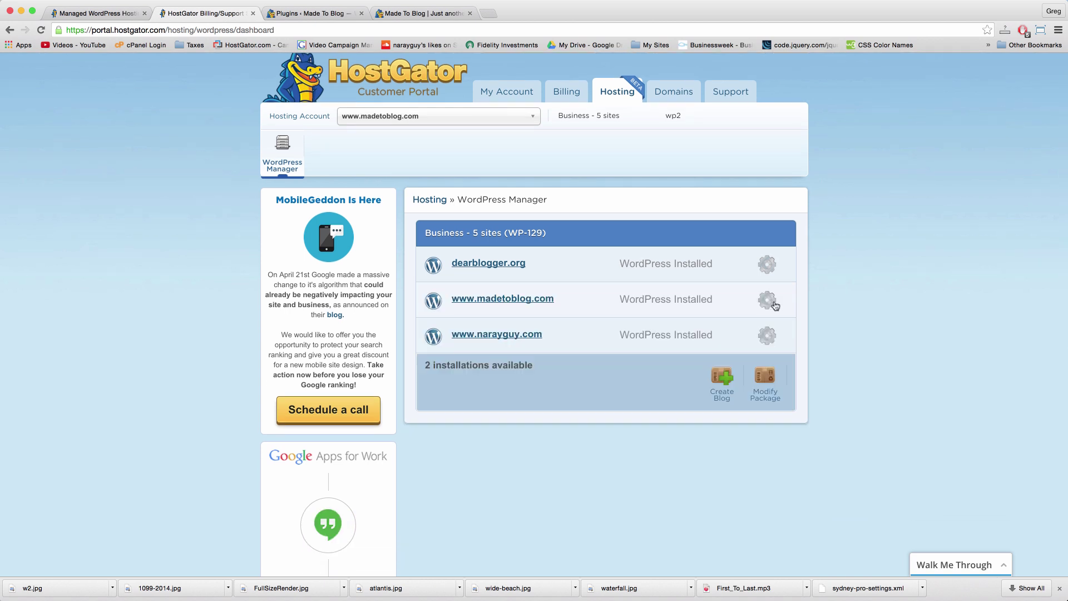
left_click(774, 305)
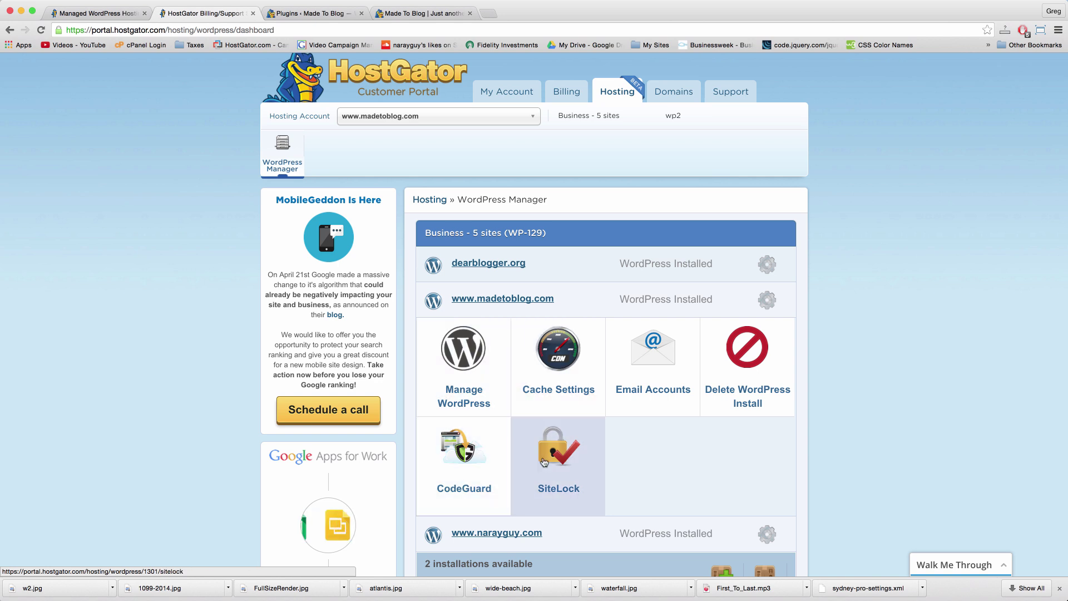
scroll(545, 463, "down", 2)
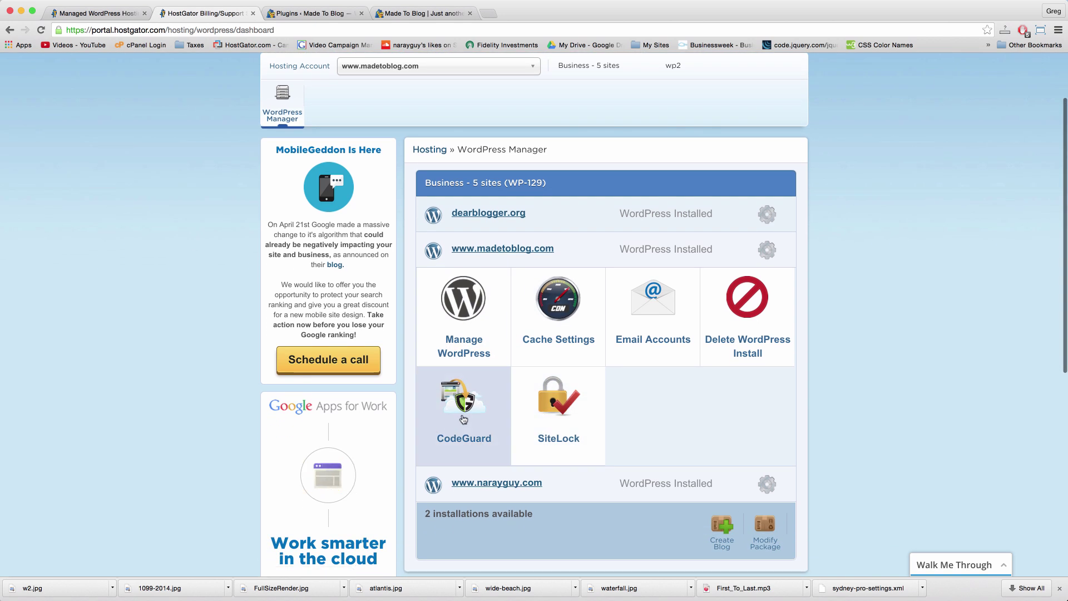
left_click(463, 417)
left_click(205, 12)
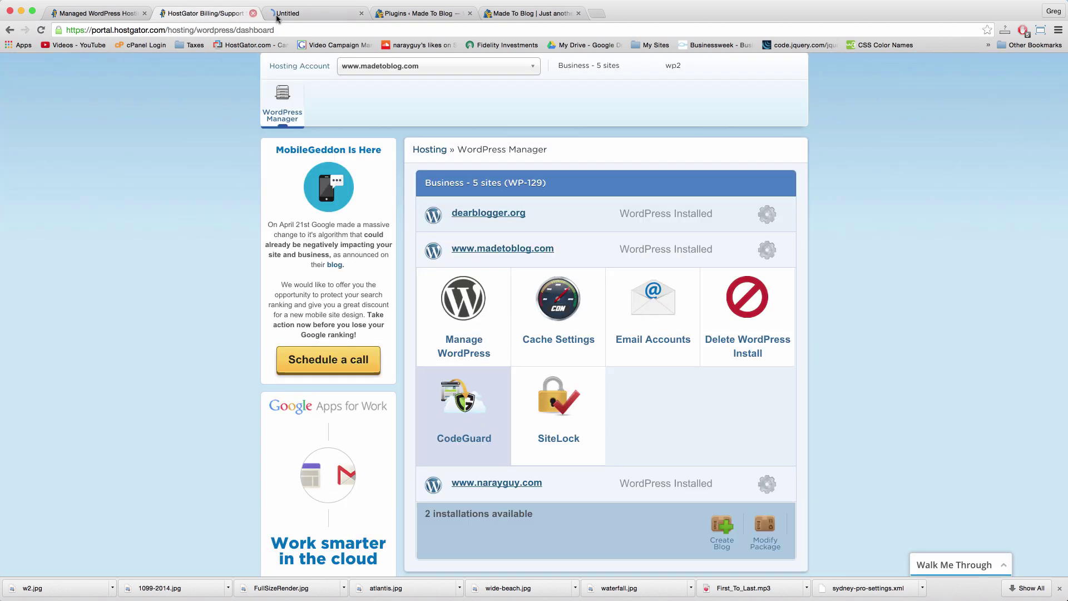
left_click(312, 12)
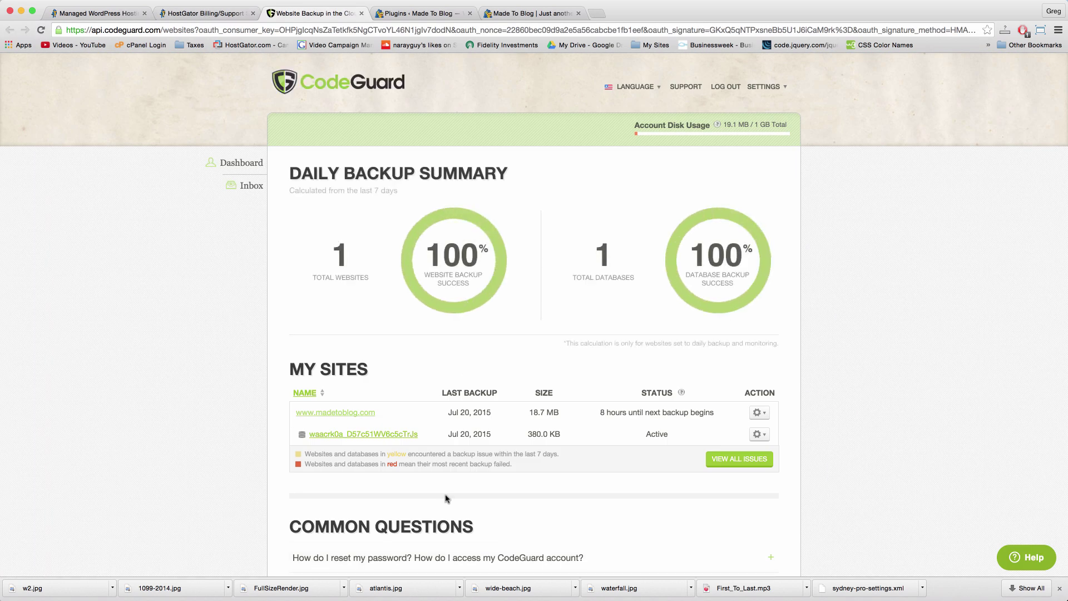
scroll(447, 499, "down", 5)
scroll(447, 499, "up", 5)
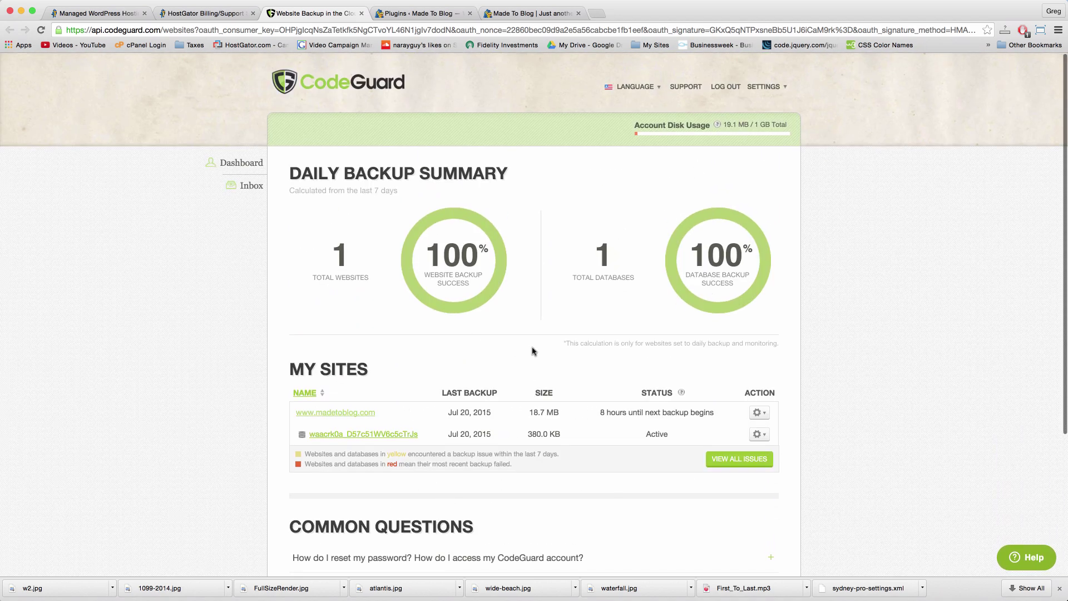
scroll(534, 351, "down", 5)
scroll(533, 351, "up", 2)
scroll(532, 351, "up", 1)
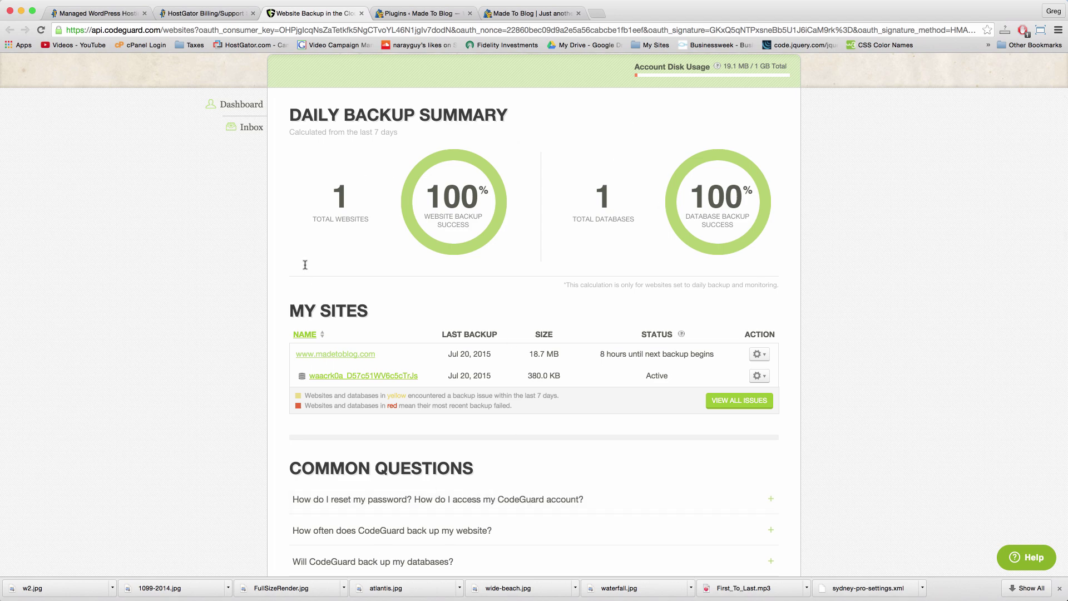
scroll(501, 103, "up", 1)
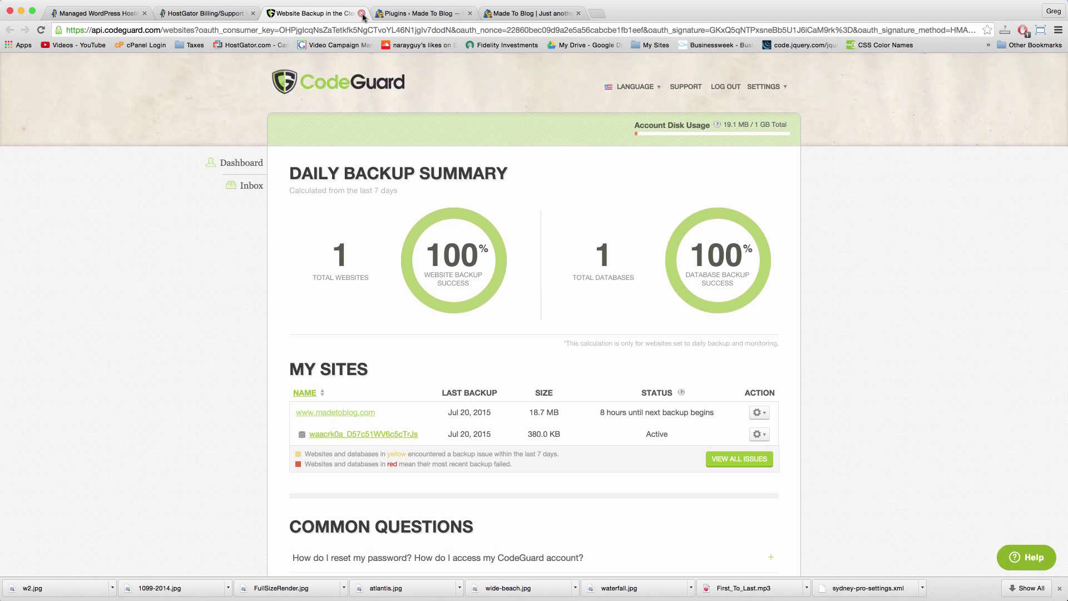
left_click(362, 14)
left_click(555, 391)
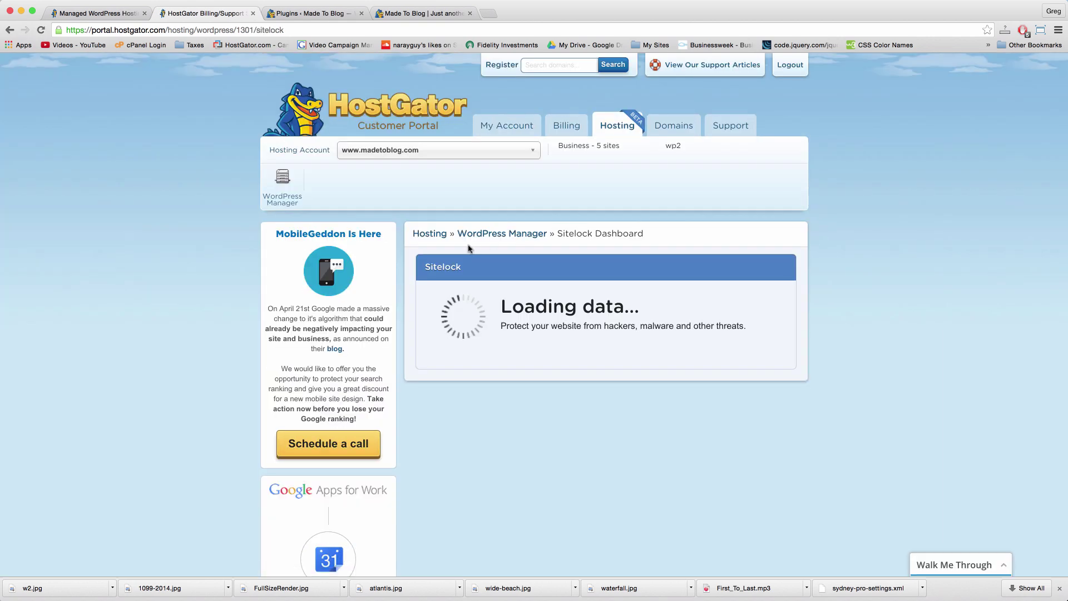
Step: Read through the SiteLock Dashboard's communication-error notice, then return to the WordPress Manager list
scroll(506, 440, "down", 3)
scroll(628, 245, "up", 3)
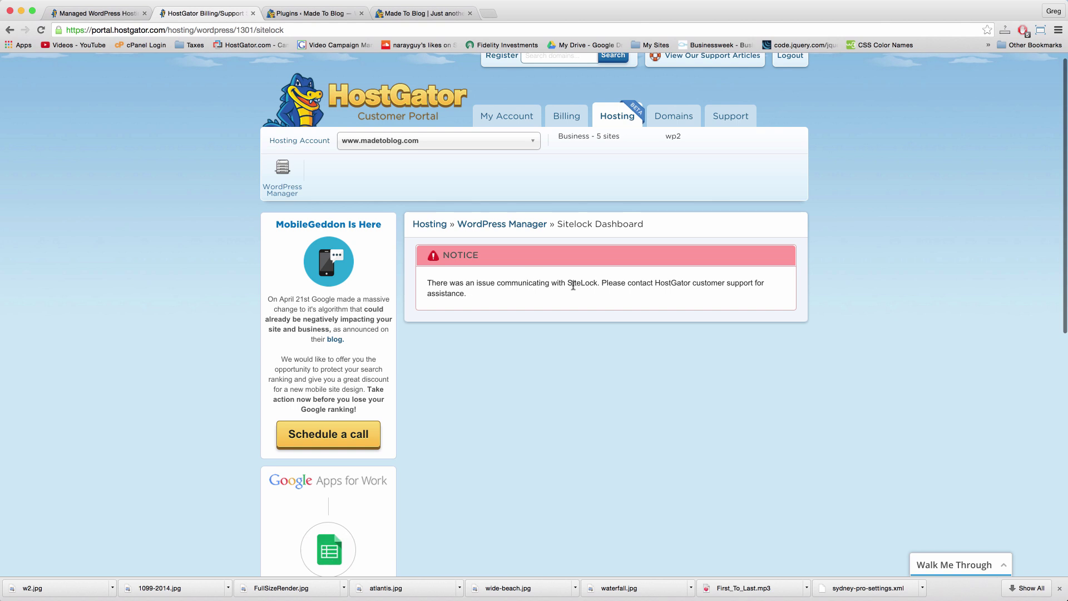
double_click(574, 286)
double_click(613, 285)
double_click(635, 285)
double_click(614, 285)
left_click(623, 286)
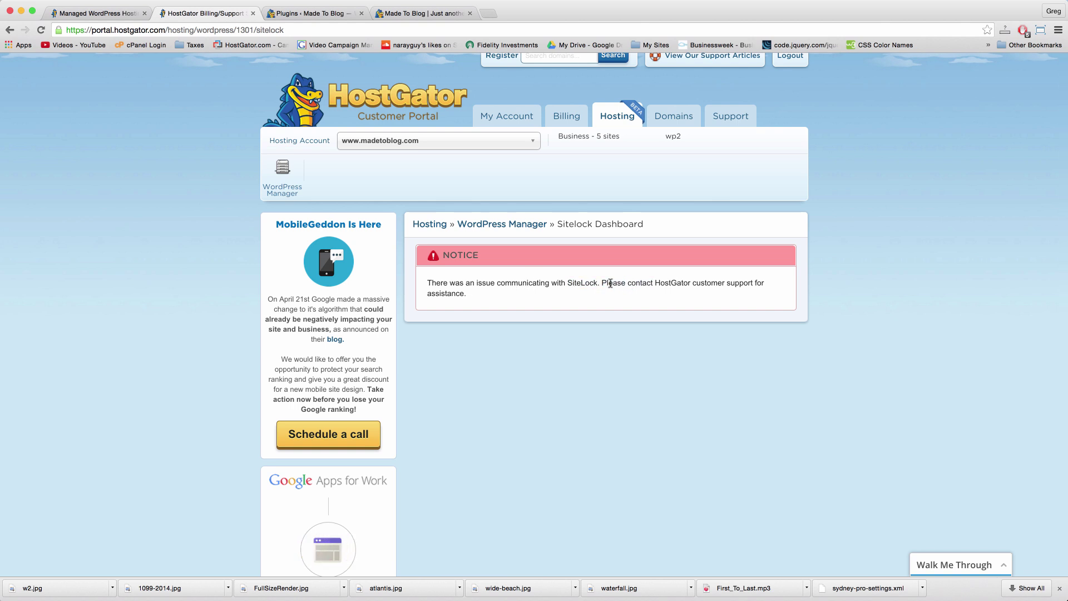
double_click(610, 283)
left_click(282, 177)
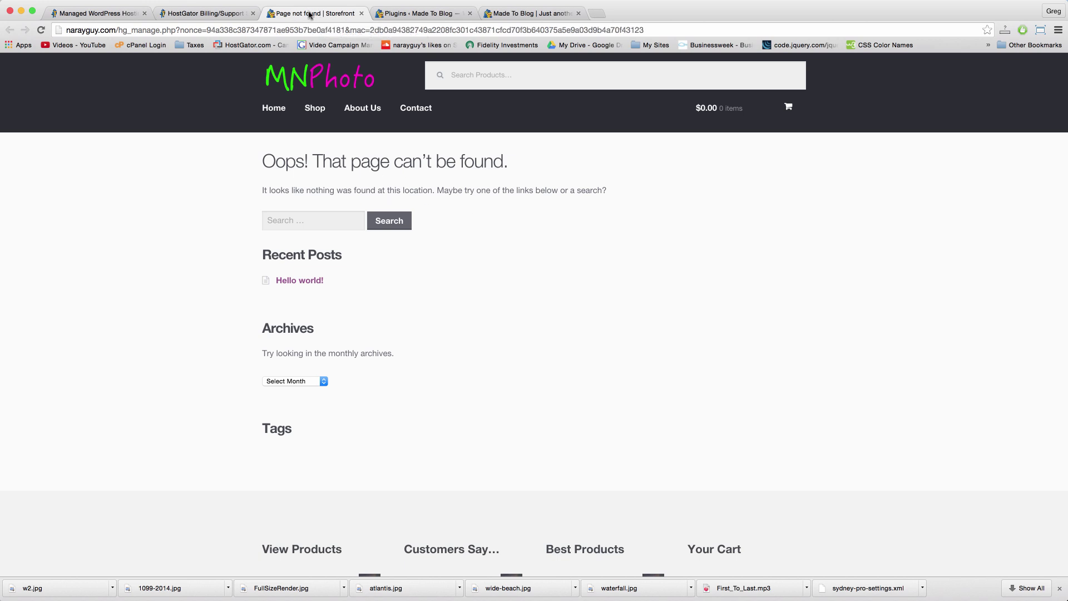
Step: Point out the narayguy.com domain in the address bar of the page-not-found tab
double_click(94, 31)
double_click(107, 30)
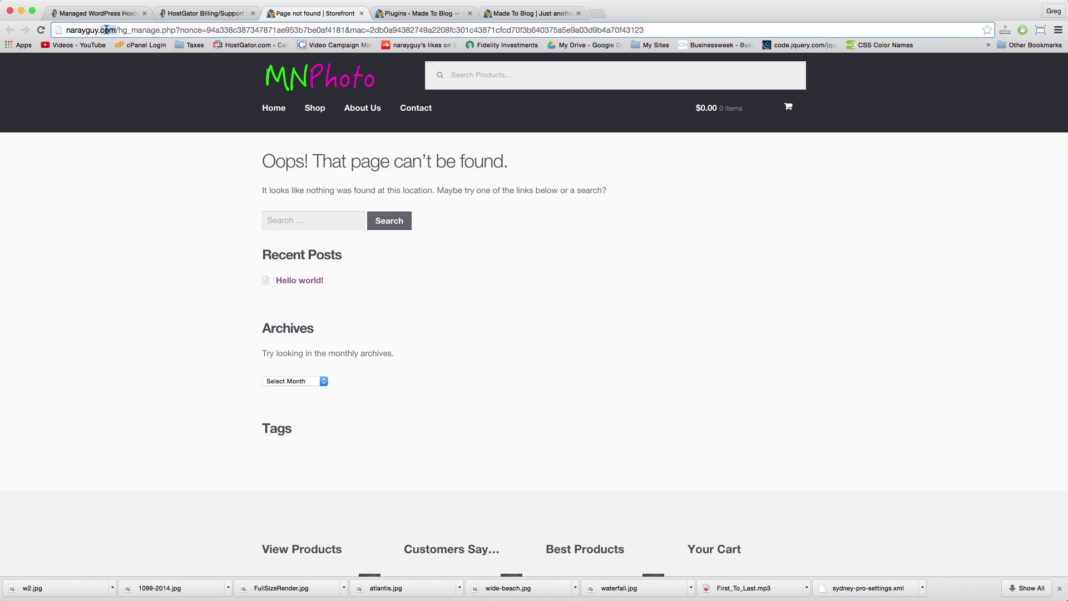
double_click(82, 31)
double_click(102, 31)
double_click(84, 30)
double_click(110, 31)
double_click(93, 29)
double_click(108, 31)
double_click(107, 29)
double_click(94, 28)
double_click(110, 29)
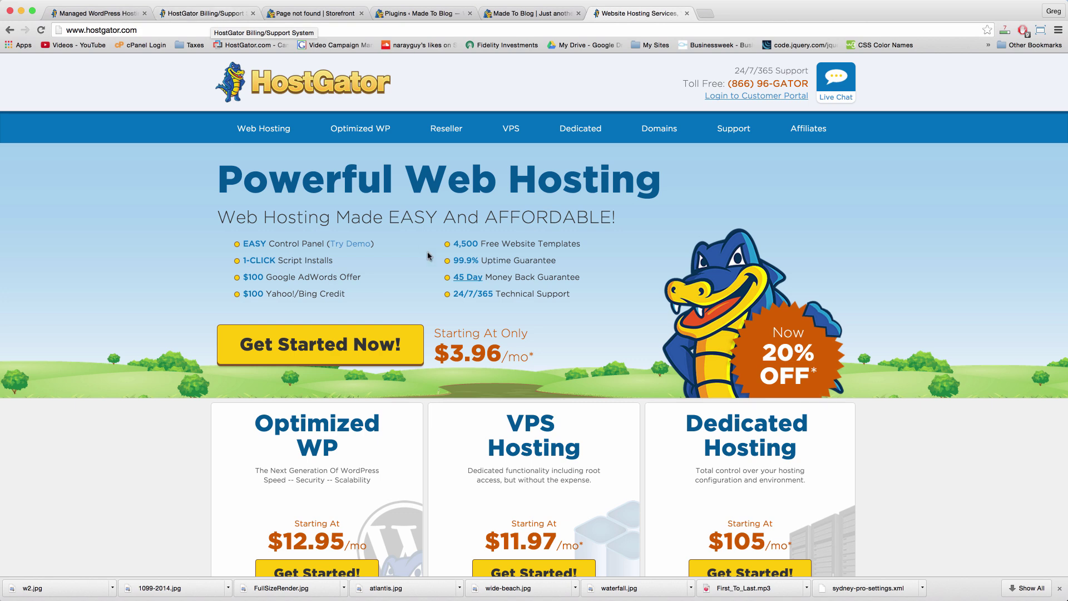
left_click(222, 17)
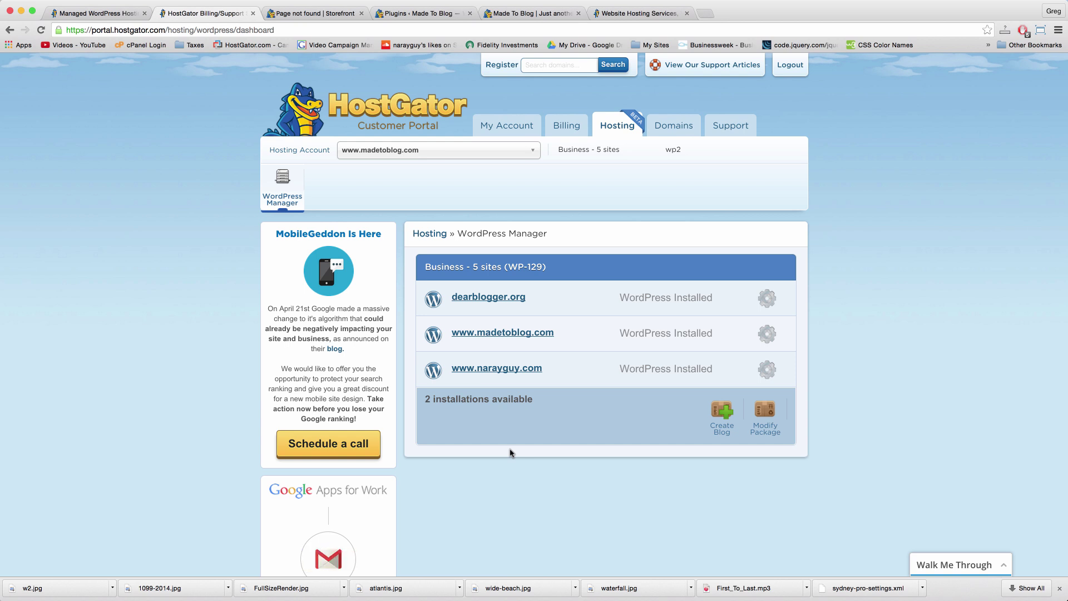
left_click(761, 375)
scroll(835, 377, "down", 5)
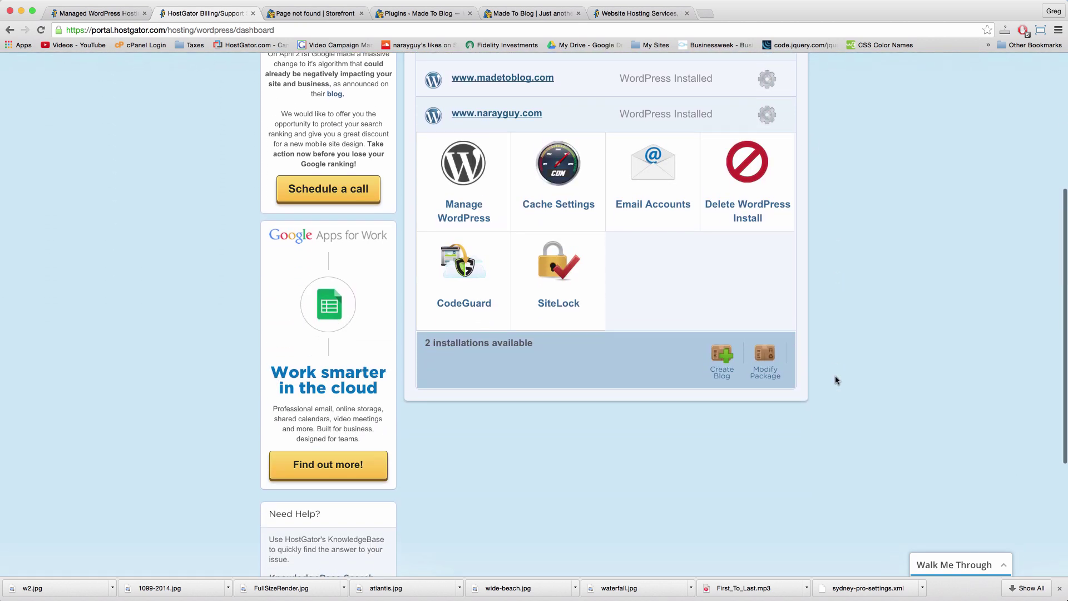
scroll(836, 380, "up", 3)
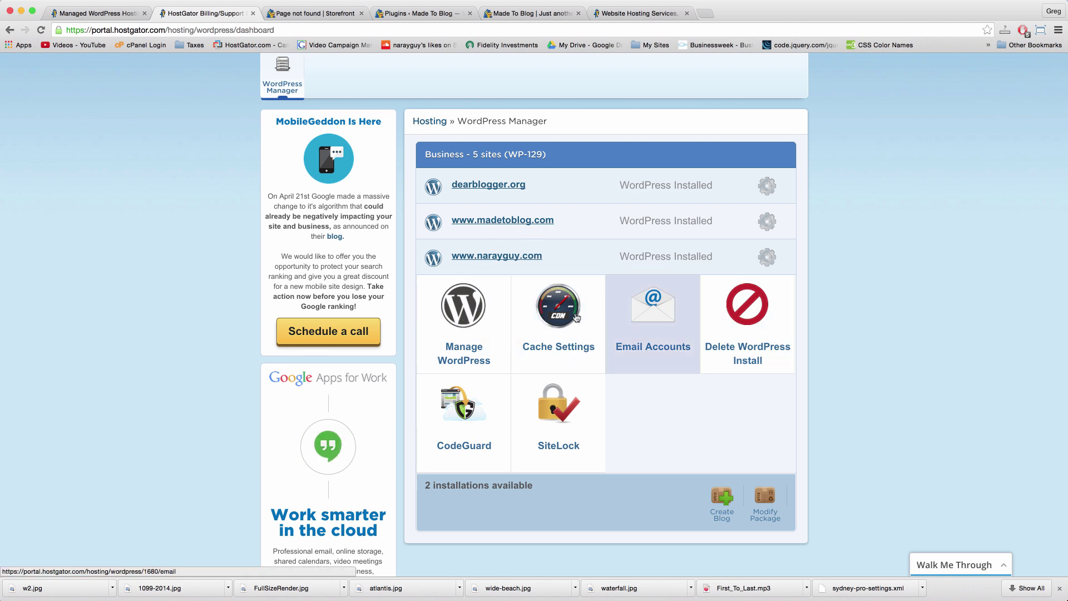
left_click(755, 256)
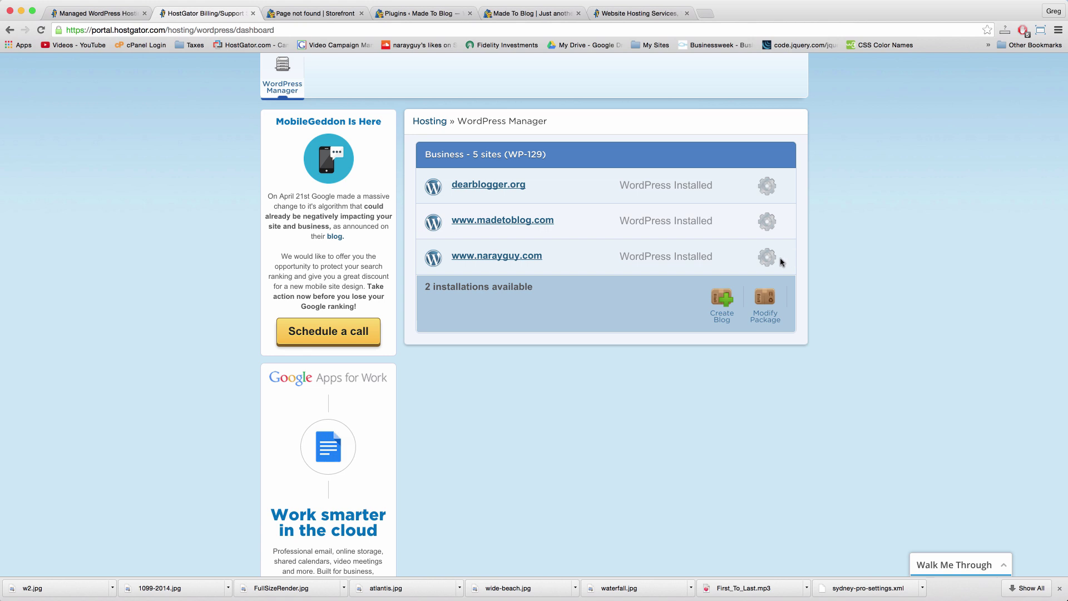
scroll(768, 279, "up", 3)
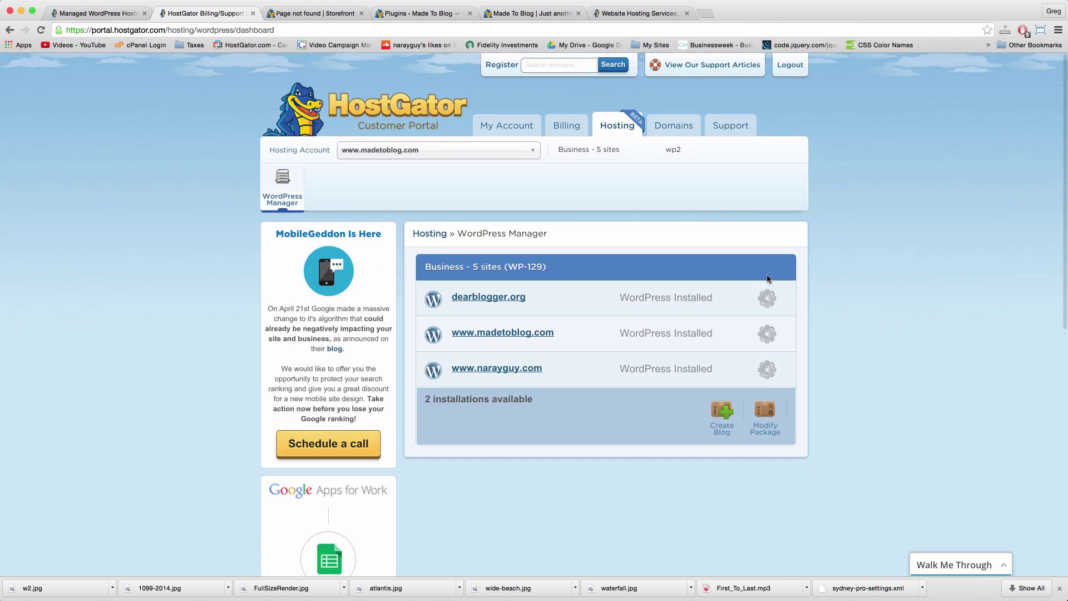